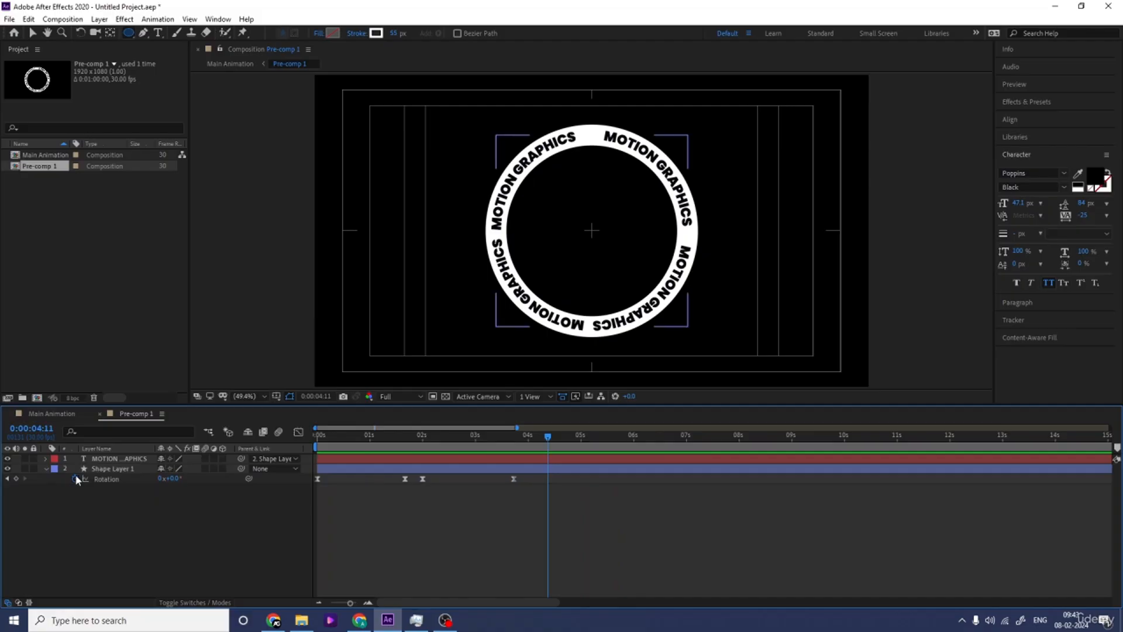
# Step: Add a loopOut() expression to the Rotation property of Shape Layer 1
pyautogui.keyDown('alt'); pyautogui.click(76, 479); pyautogui.keyUp('alt')
pyautogui.write('loop')
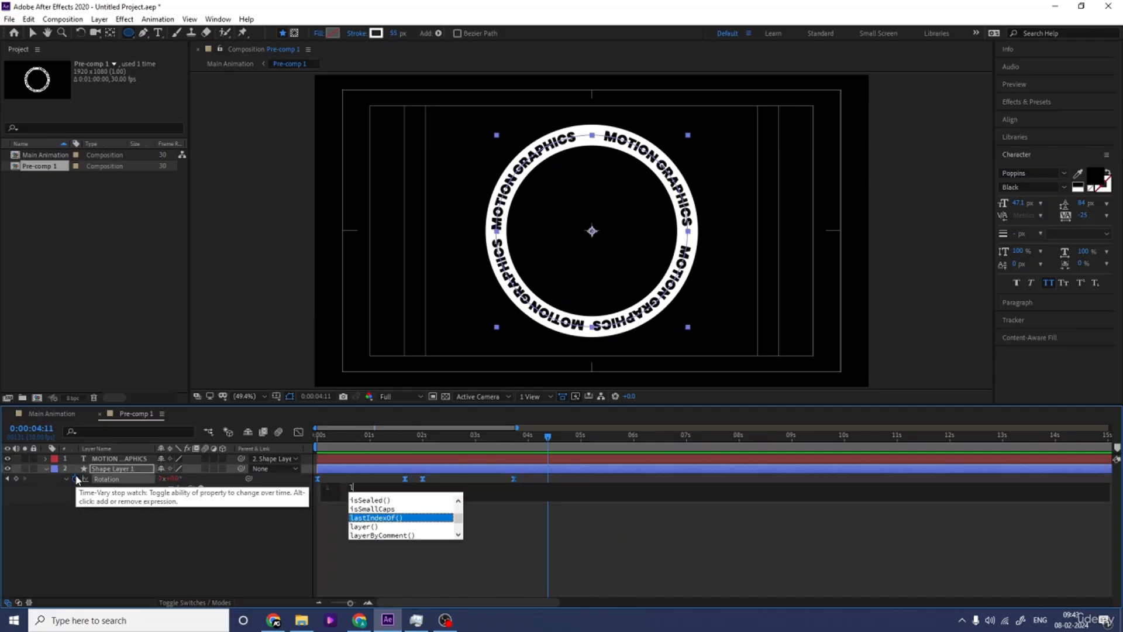
pyautogui.press('Down')
pyautogui.press('Down')
pyautogui.press('Return')
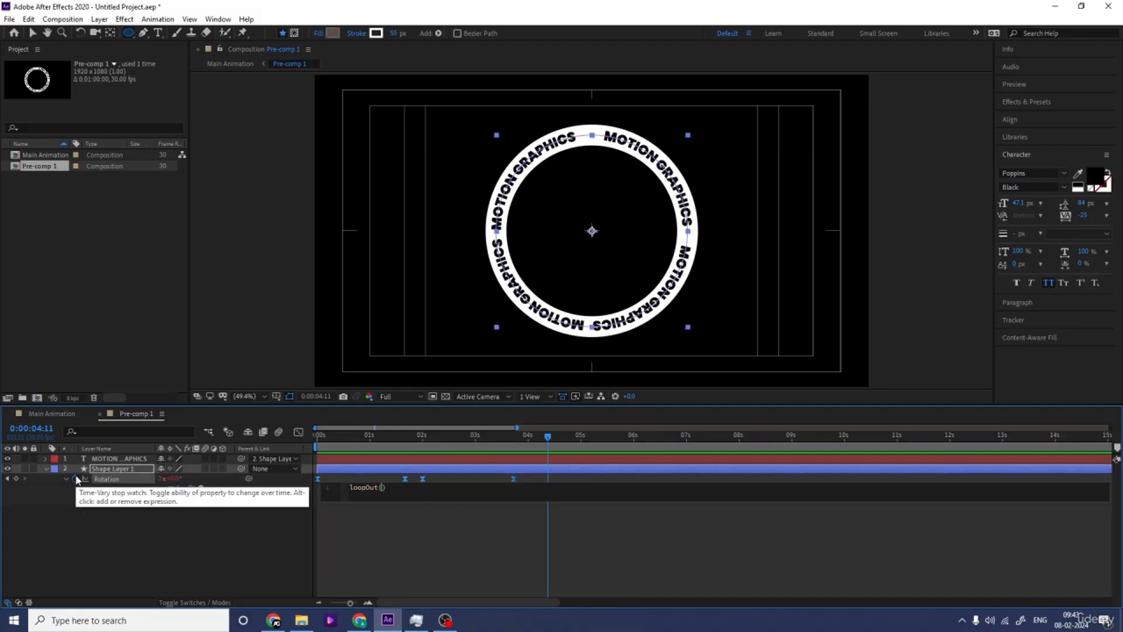
pyautogui.click(200, 567)
# Step: Copy the last Rotation keyframe to 0:00:04:02 and preview the loop from just before it
pyautogui.moveTo(549, 436); pyautogui.dragTo(531, 436)
pyautogui.click(514, 479)
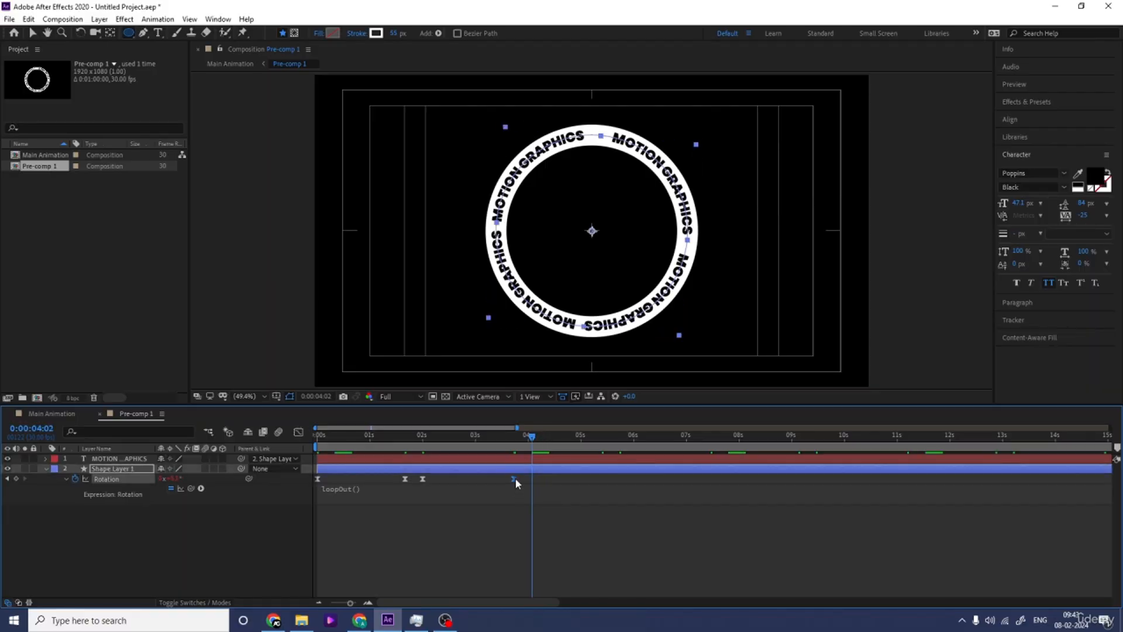
pyautogui.hotkey('ctrl', 'c')
pyautogui.hotkey('ctrl', 'v')
pyautogui.click(510, 435)
pyautogui.press('space')
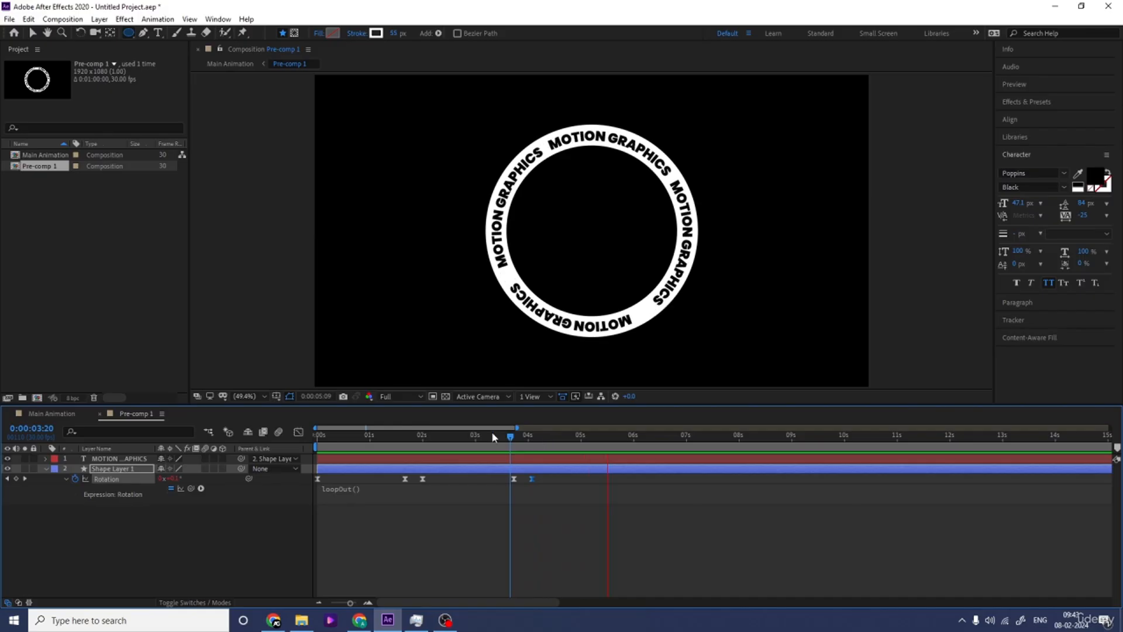
pyautogui.press('space')
# Step: Enable motion blur for the composition and both layers, and preview the rotation from the start
pyautogui.press('Home')
pyautogui.click(159, 549)
pyautogui.hotkey('ctrl', 'a')
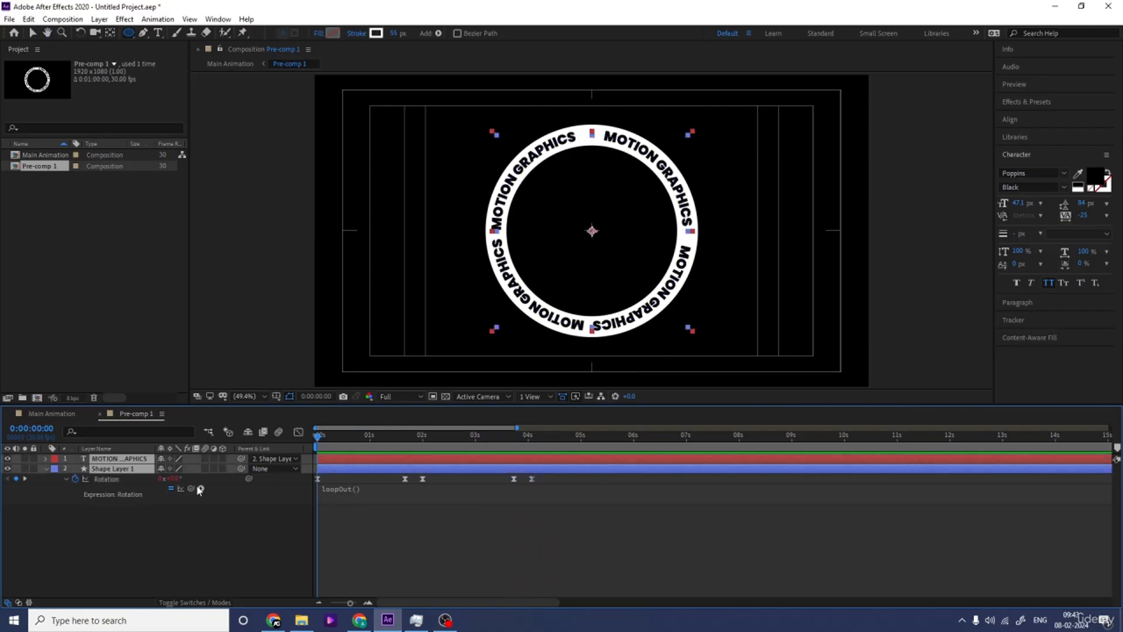
pyautogui.click(203, 468)
pyautogui.press('space')
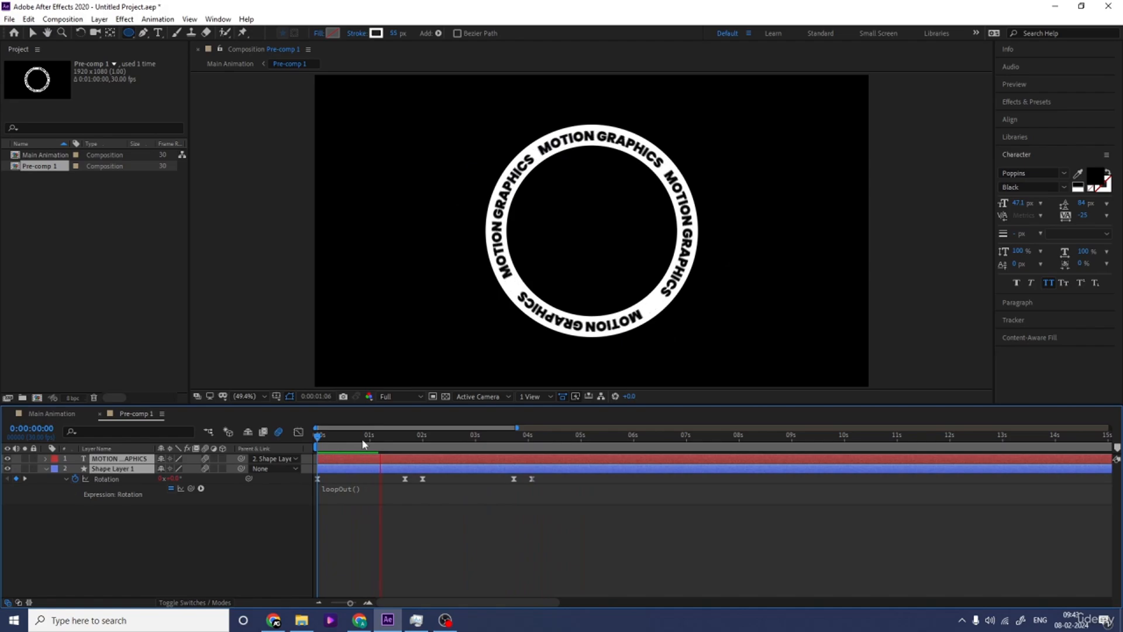
pyautogui.press('space')
# Step: In the Main Animation composition, scale the Pre-comp 1 layer down to 56%
pyautogui.click(51, 413)
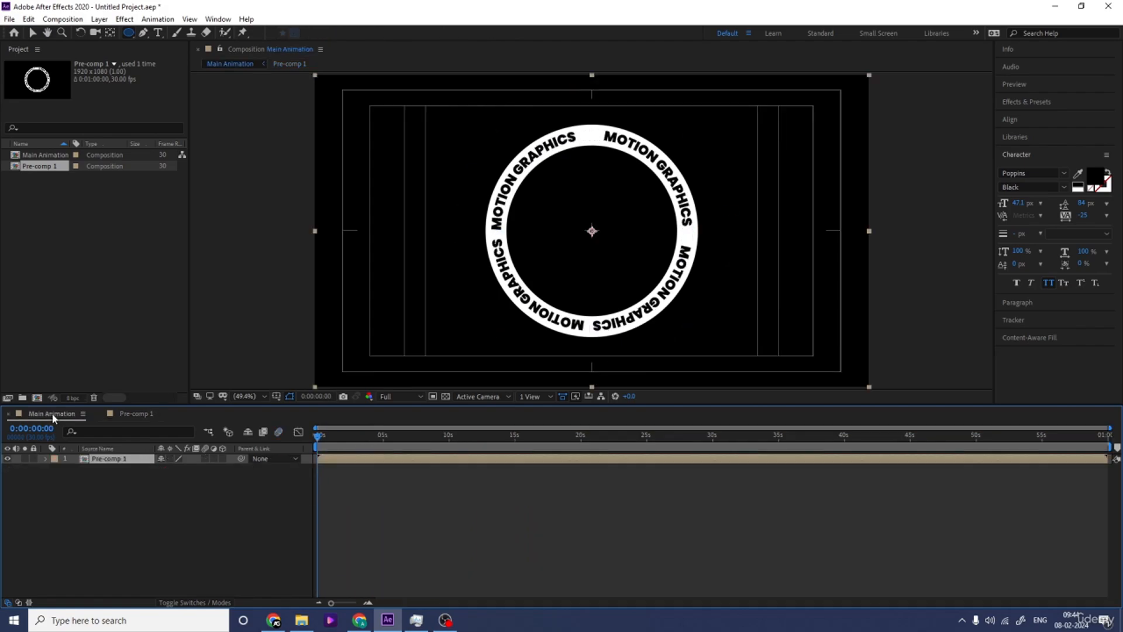
pyautogui.moveTo(175, 471); pyautogui.dragTo(150, 469)
pyautogui.click(153, 487)
# Step: Duplicate the Pre-comp 1 layer and scale the copy to 70% so it forms a second ring around the first
pyautogui.click(120, 459)
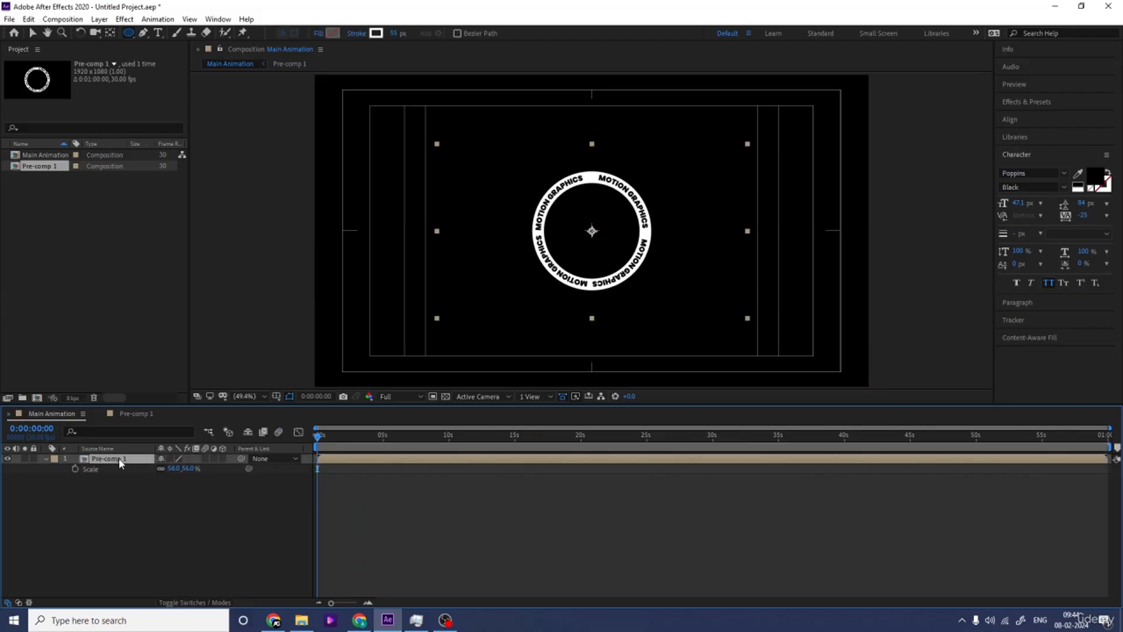
pyautogui.hotkey('ctrl', 'd')
pyautogui.press('s')
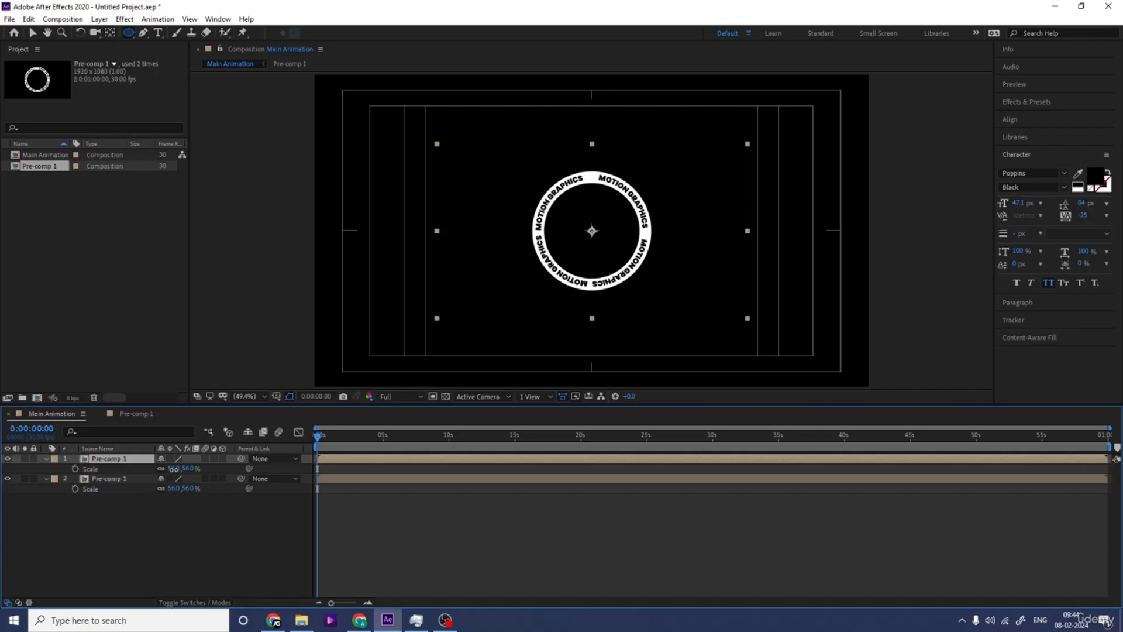
pyautogui.moveTo(173, 468); pyautogui.dragTo(183, 469)
pyautogui.press('Return')
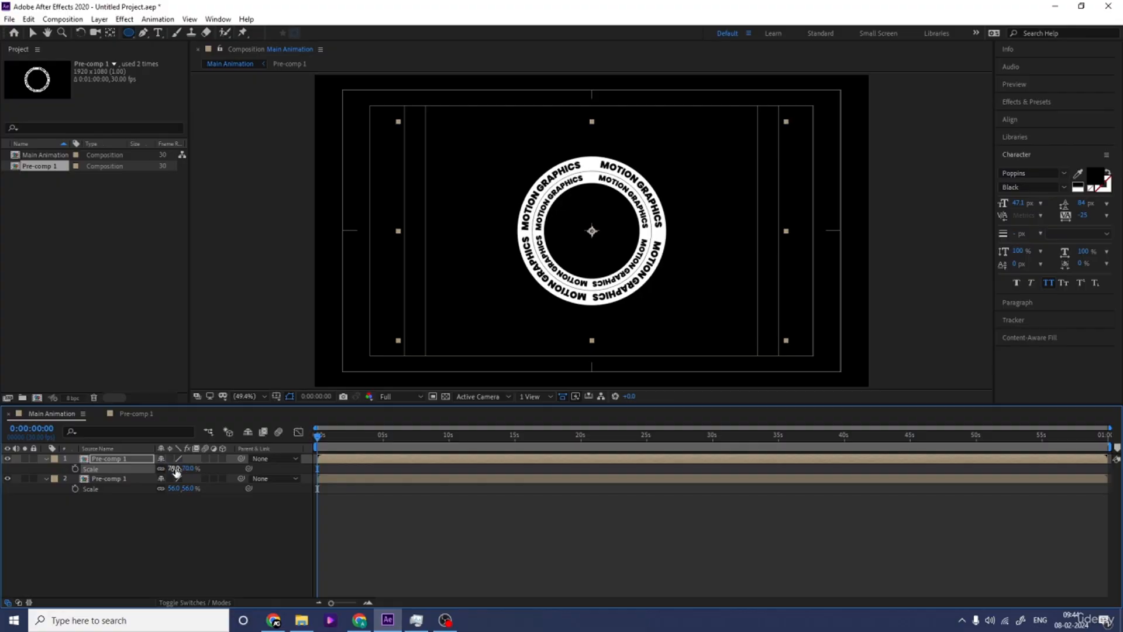
# Step: Duplicate the outermost ring layer and scale the copy to 88%
pyautogui.click(117, 459)
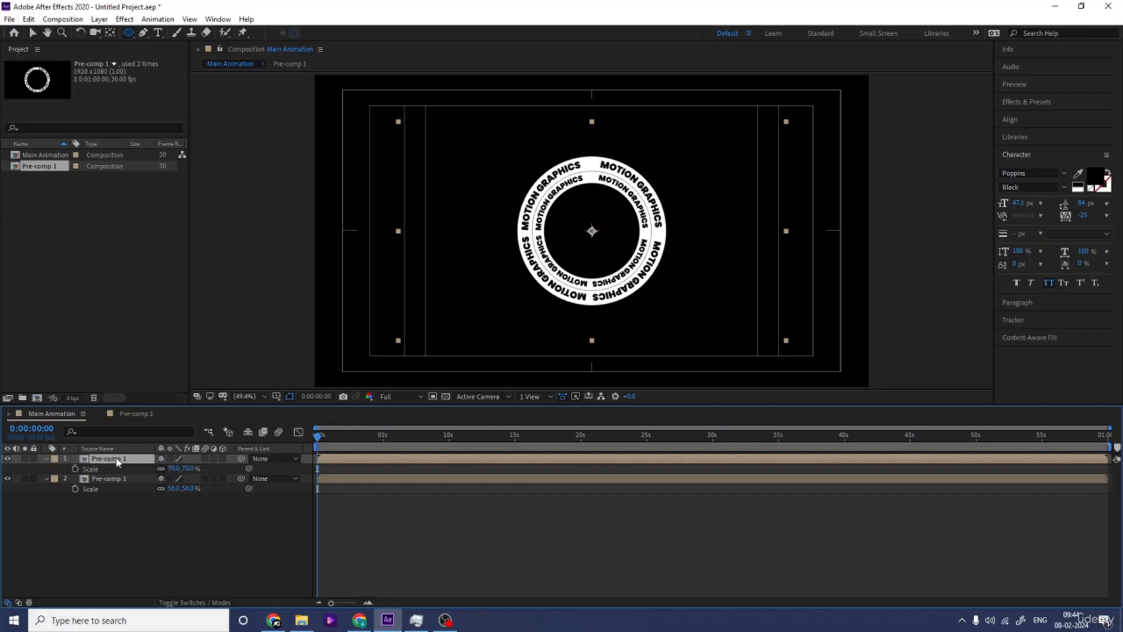
pyautogui.hotkey('ctrl', 'd')
pyautogui.press('s')
pyautogui.moveTo(175, 470); pyautogui.dragTo(188, 471)
pyautogui.click(148, 538)
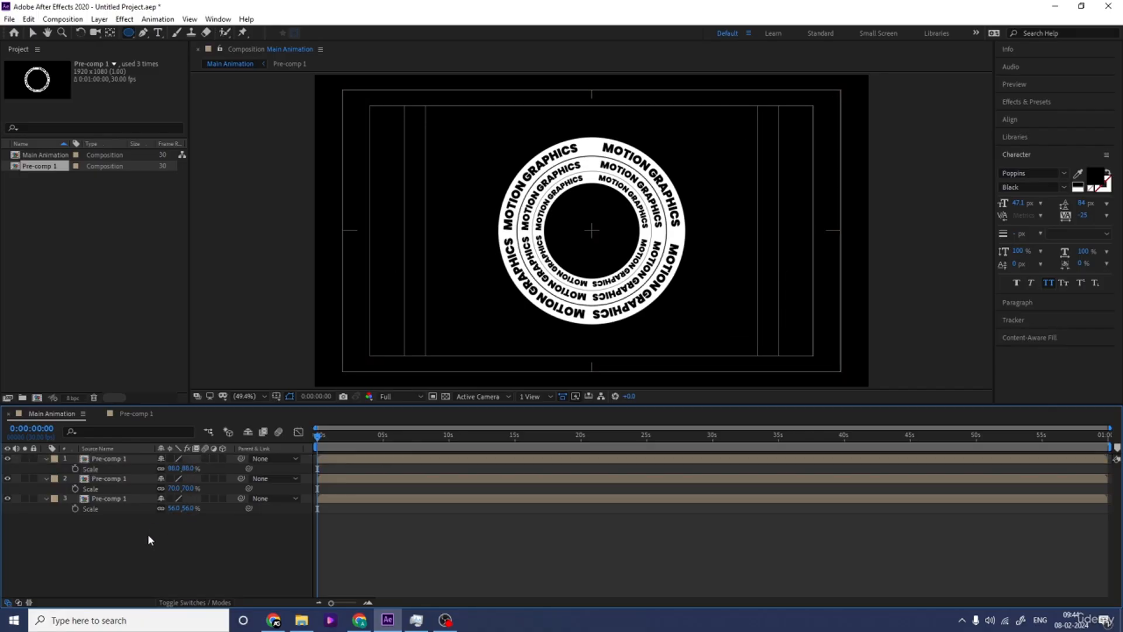
# Step: Add two more rings by duplicating the top layer each time, scaling the copies to 110% and 138%
pyautogui.click(117, 459)
pyautogui.hotkey('ctrl', 'd')
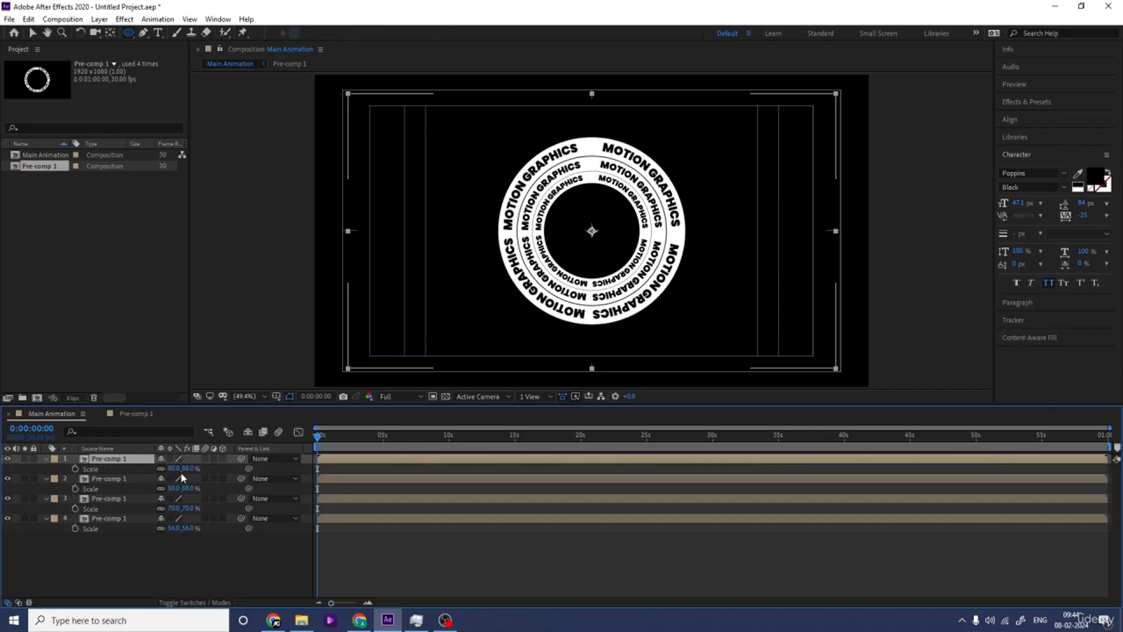
pyautogui.moveTo(174, 468); pyautogui.dragTo(190, 472)
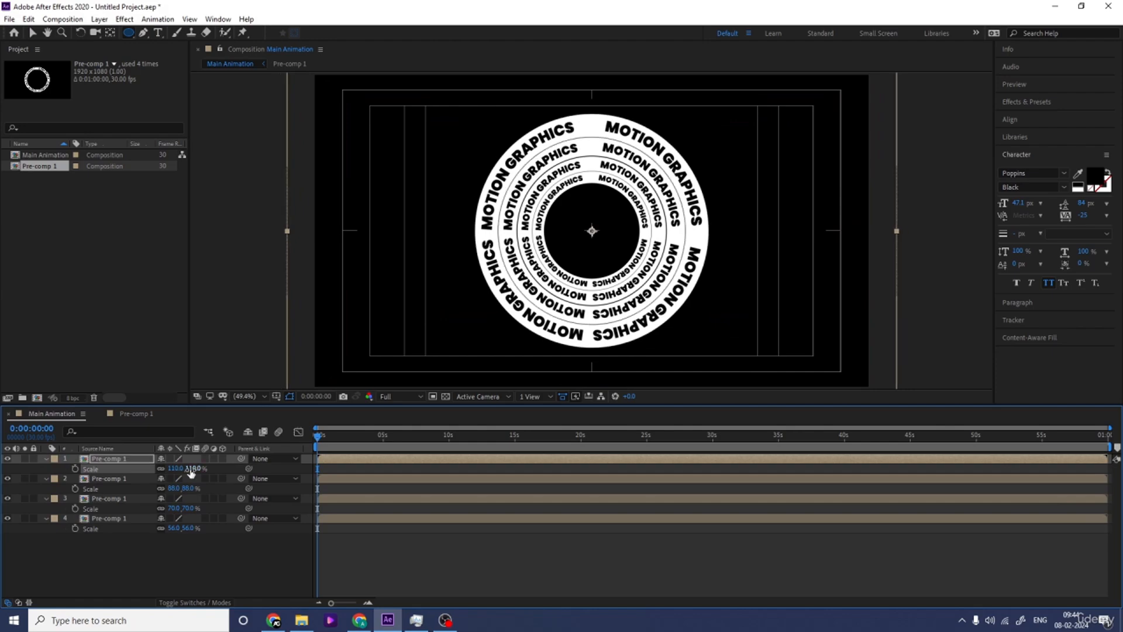
pyautogui.click(135, 459)
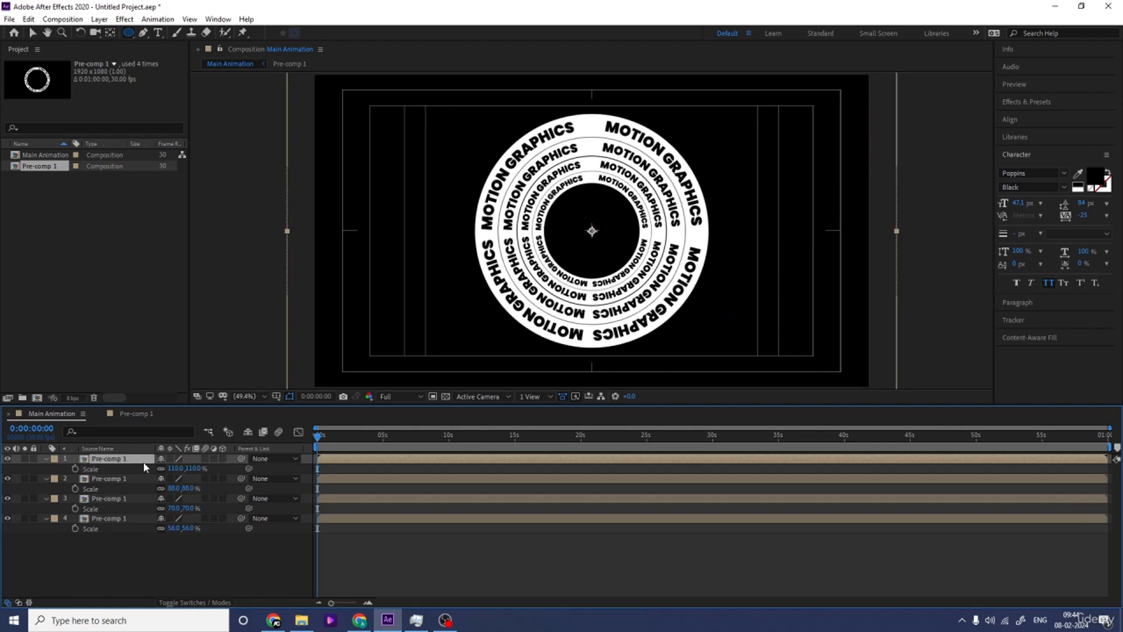
pyautogui.hotkey('ctrl', 'd')
pyautogui.moveTo(178, 469); pyautogui.dragTo(193, 471)
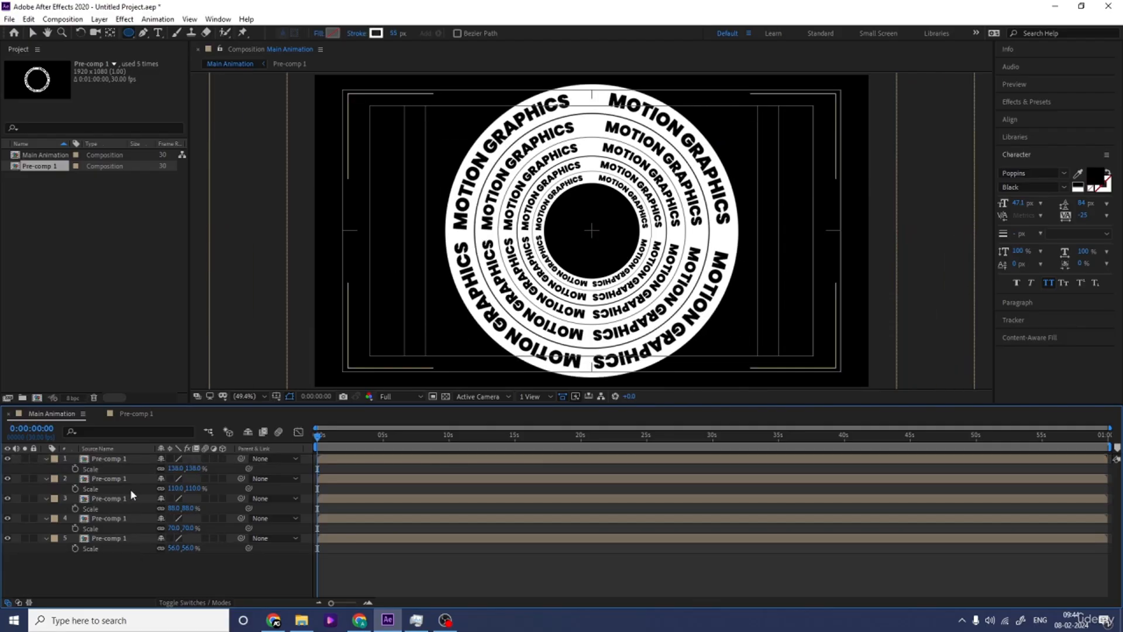
# Step: Duplicate the top ring layer twice more, scaling the new copies to 173% and 217%
pyautogui.click(114, 460)
pyautogui.hotkey('ctrl', 'd')
pyautogui.press('s')
pyautogui.moveTo(174, 468); pyautogui.dragTo(196, 470)
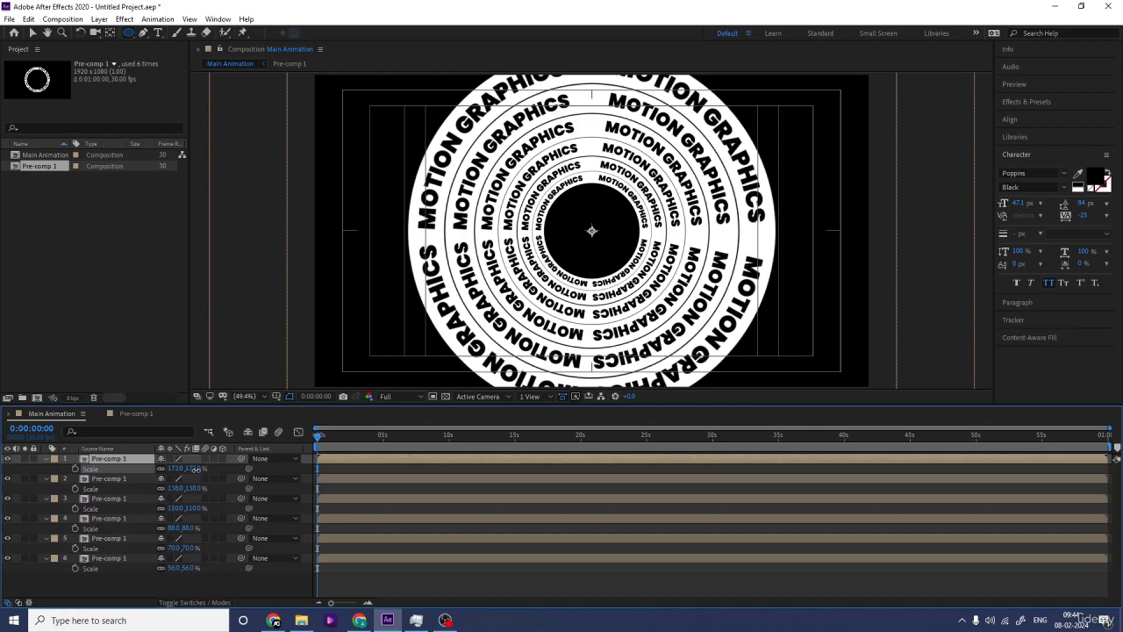
pyautogui.click(121, 460)
pyautogui.hotkey('ctrl', 'd')
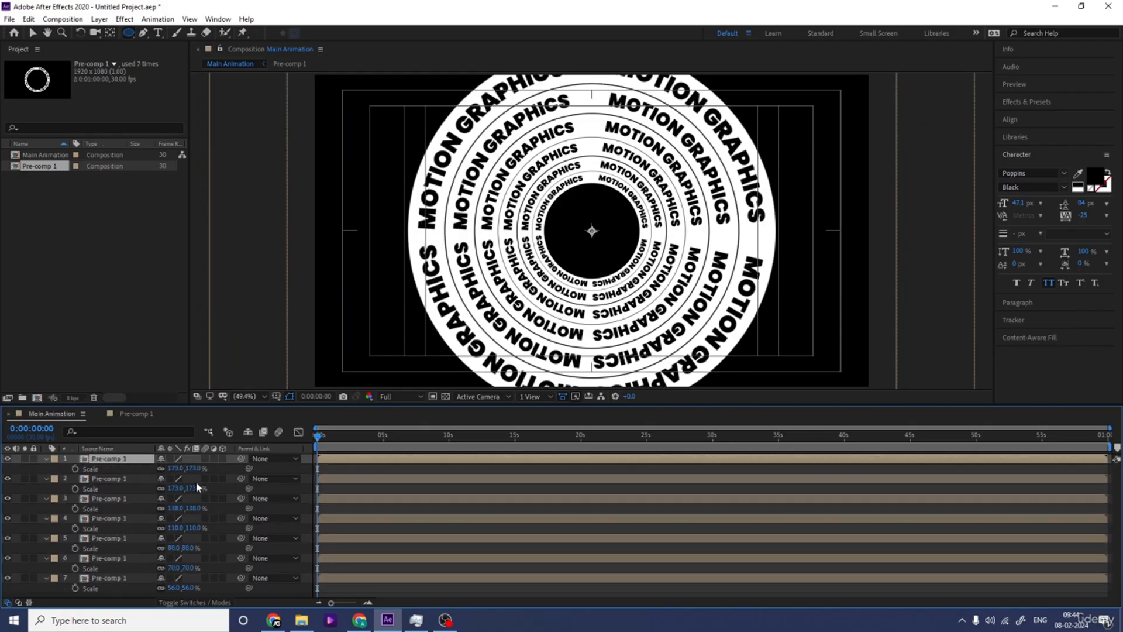
pyautogui.moveTo(173, 470); pyautogui.dragTo(205, 478)
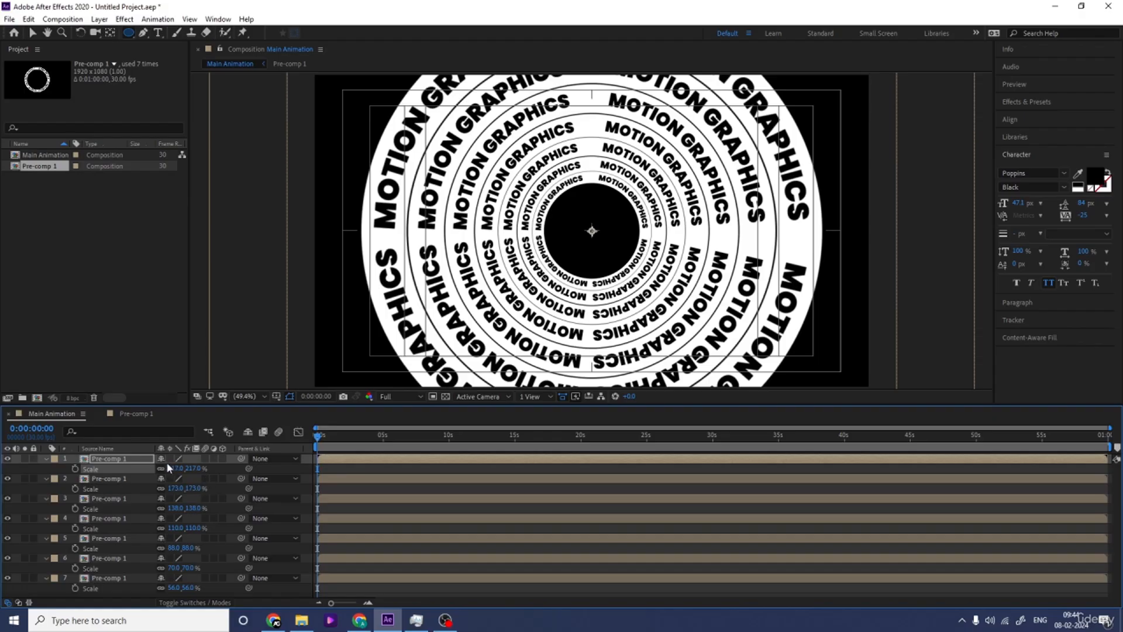
# Step: Fill the frame with two more duplicated rings scaled to 273% and 342%, and collapse the layers' Scale properties
pyautogui.hotkey('ctrl', 'd')
pyautogui.moveTo(175, 469); pyautogui.dragTo(209, 476)
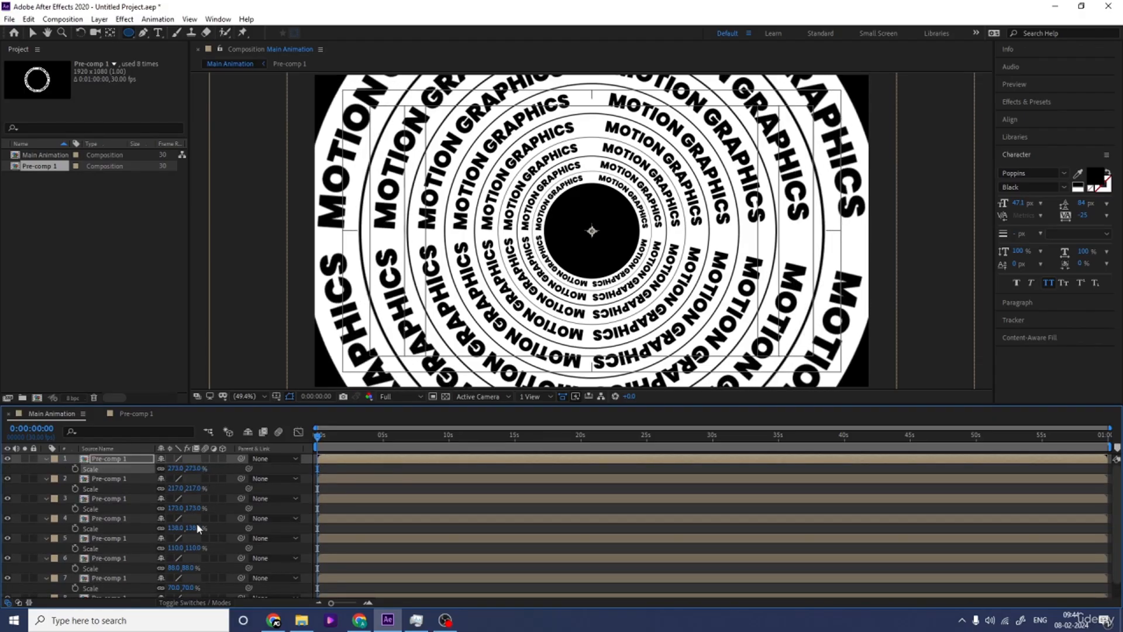
pyautogui.hotkey('ctrl', 'd')
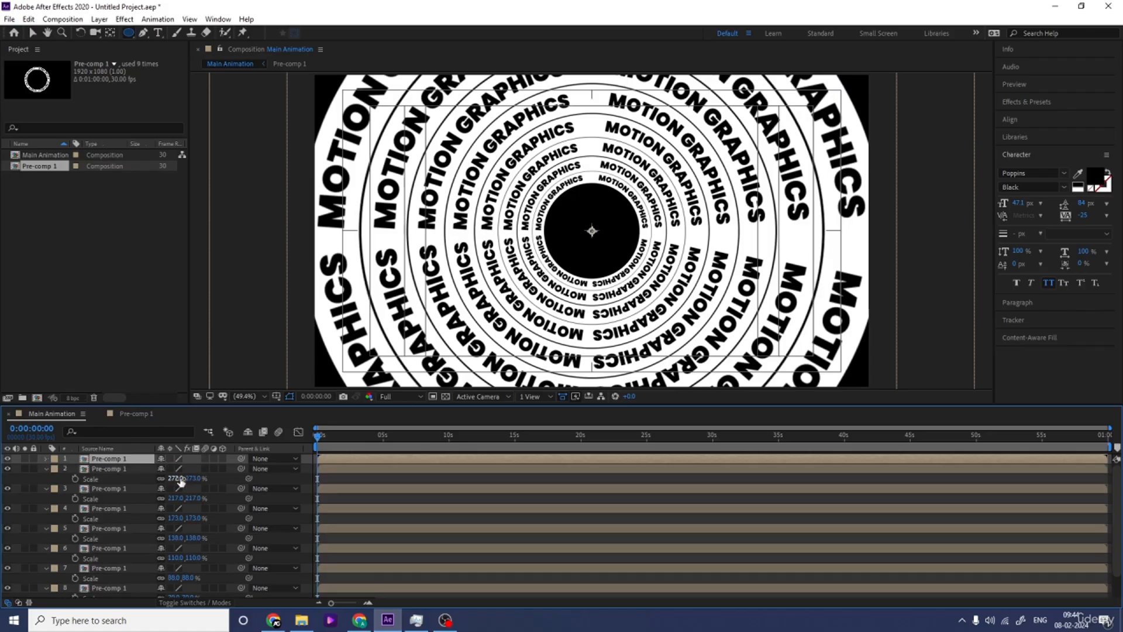
pyautogui.moveTo(175, 469); pyautogui.dragTo(211, 468)
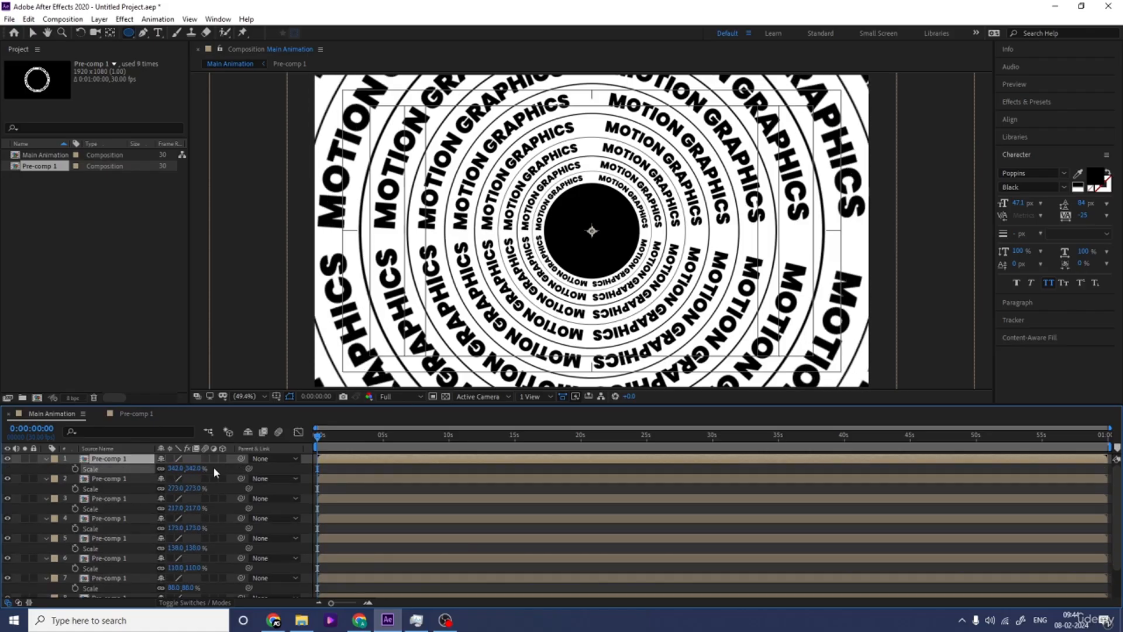
pyautogui.click(369, 472)
pyautogui.press('s')
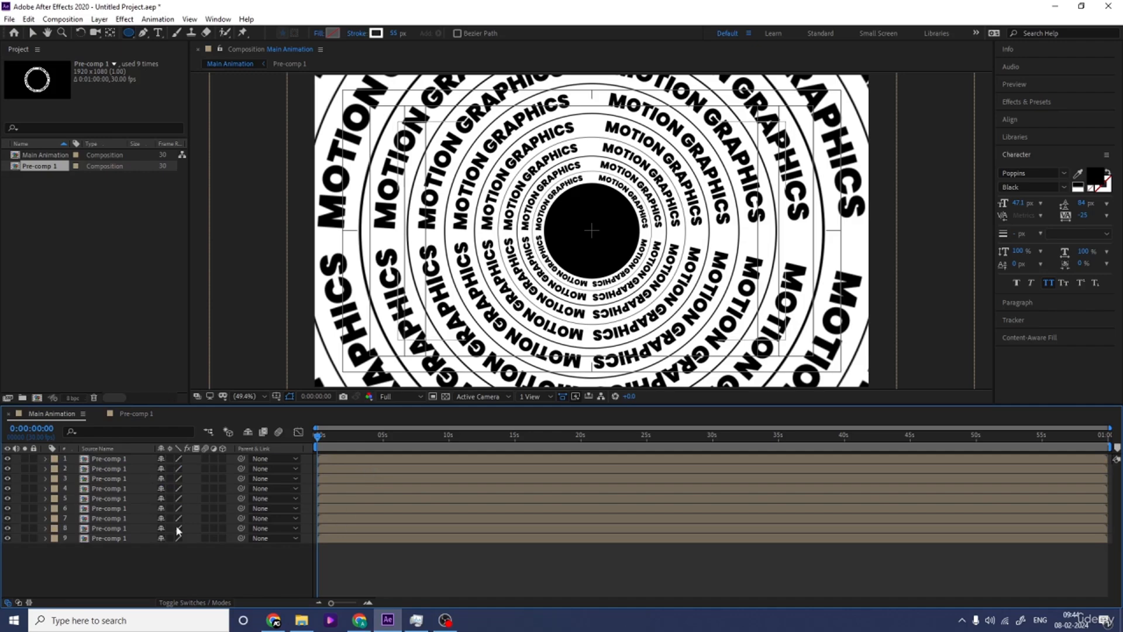
# Step: Apply the Tint effect to the top Pre-comp 1 layer and swap its black and white mapping colors
pyautogui.click(89, 541)
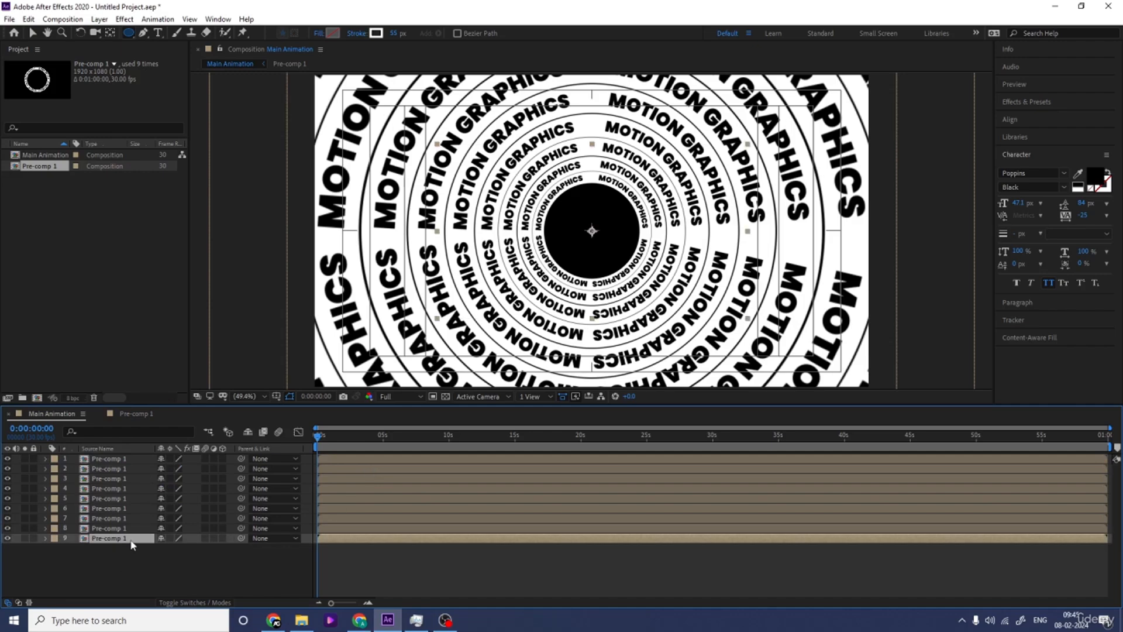
pyautogui.click(1021, 102)
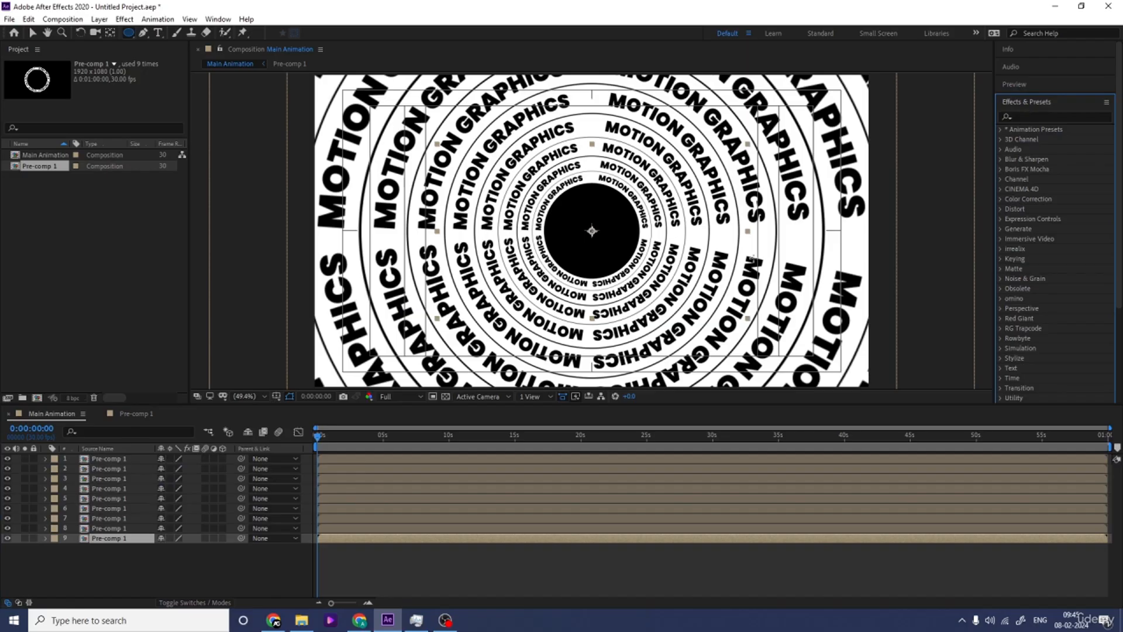
pyautogui.click(97, 461)
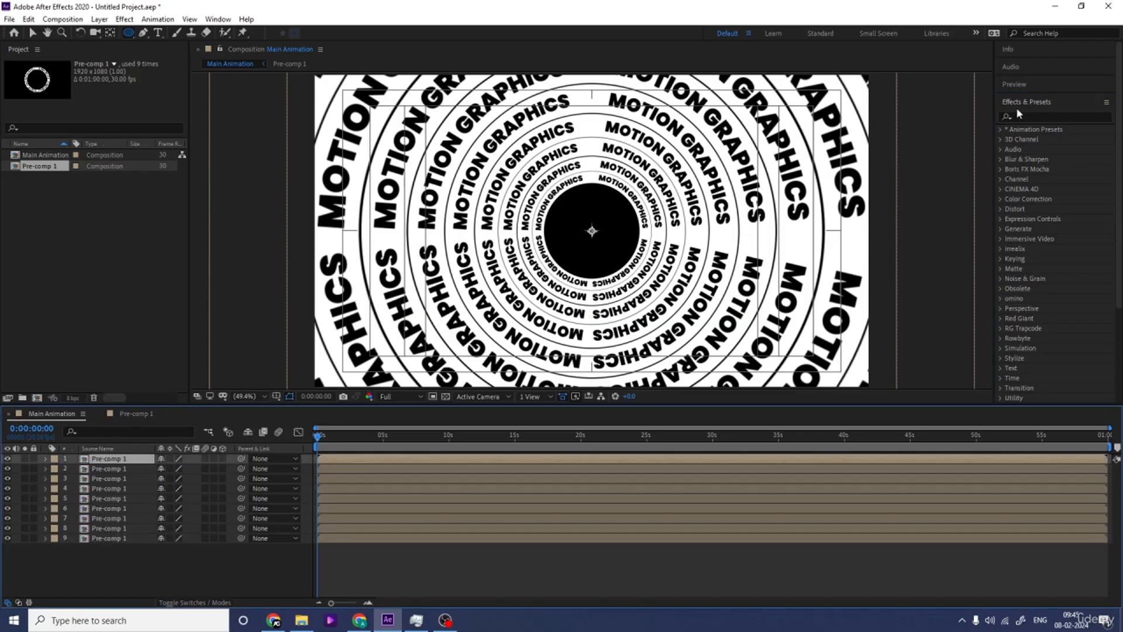
pyautogui.click(1035, 118)
pyautogui.write('tint')
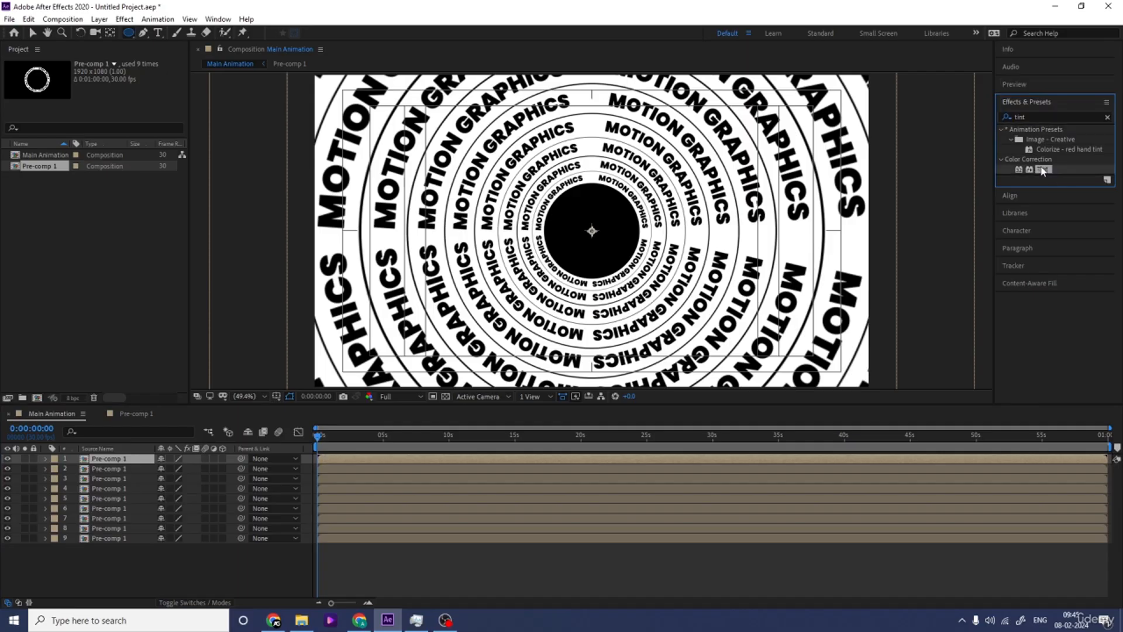
pyautogui.doubleClick(1042, 170)
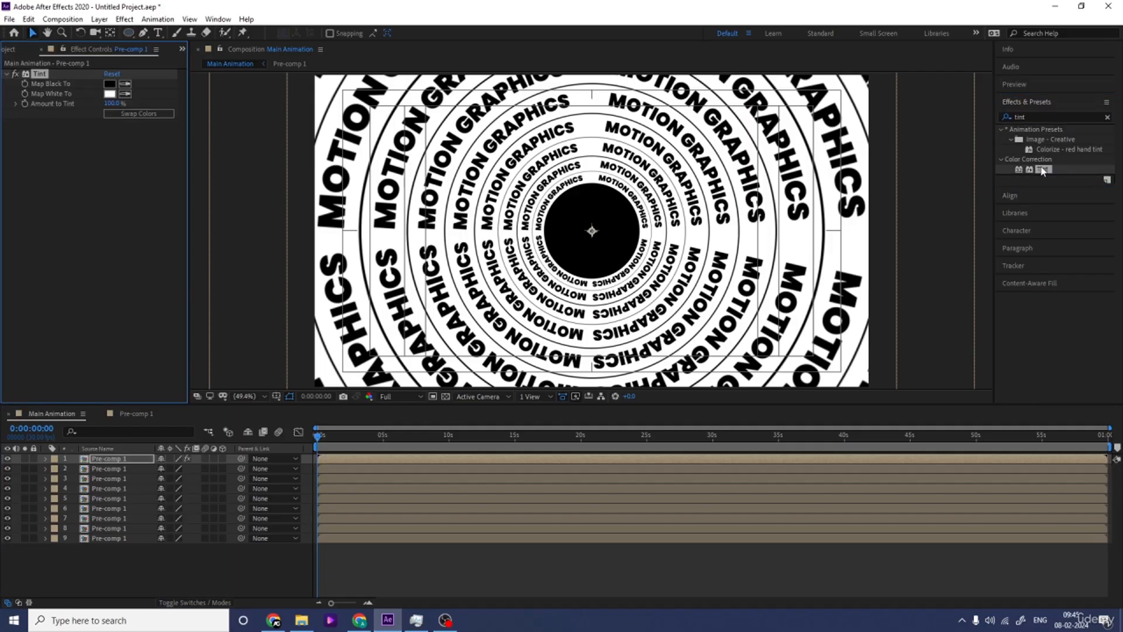
pyautogui.click(141, 115)
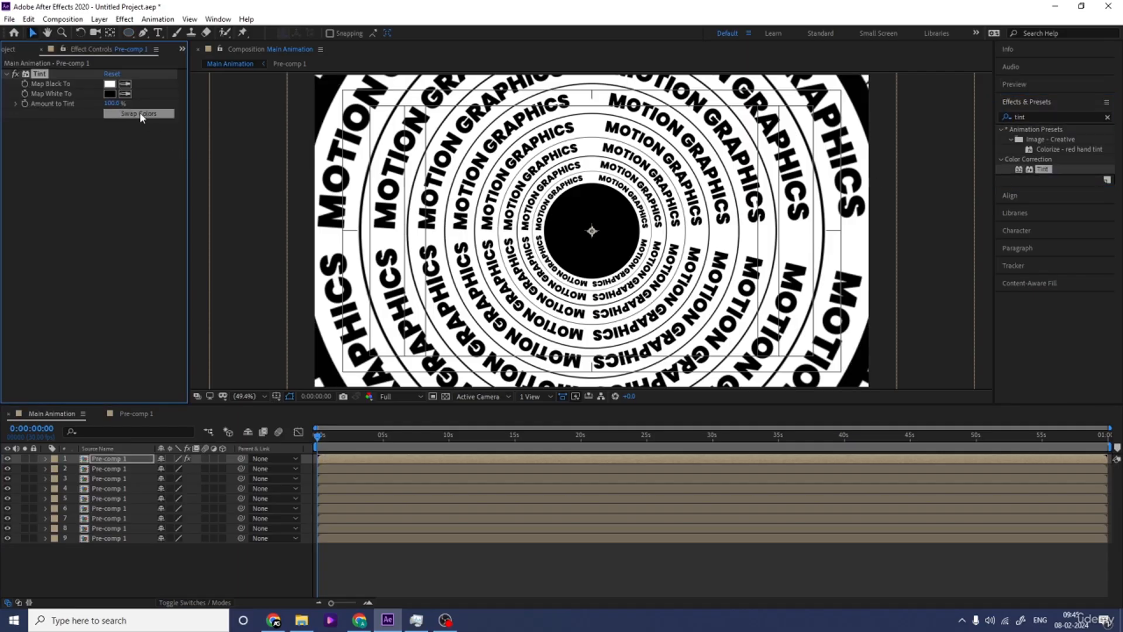
# Step: Move the Tint effect to the bottom Pre-comp 1 layer and set Map White To to dark gray 404040
pyautogui.moveTo(43, 79); pyautogui.dragTo(108, 540)
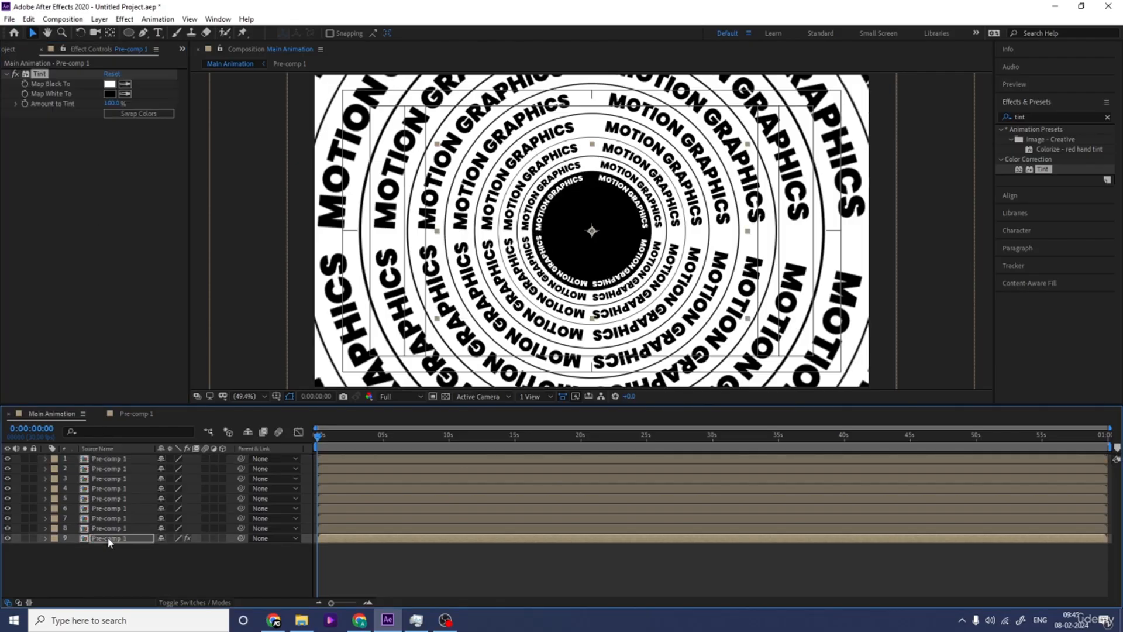
pyautogui.click(110, 94)
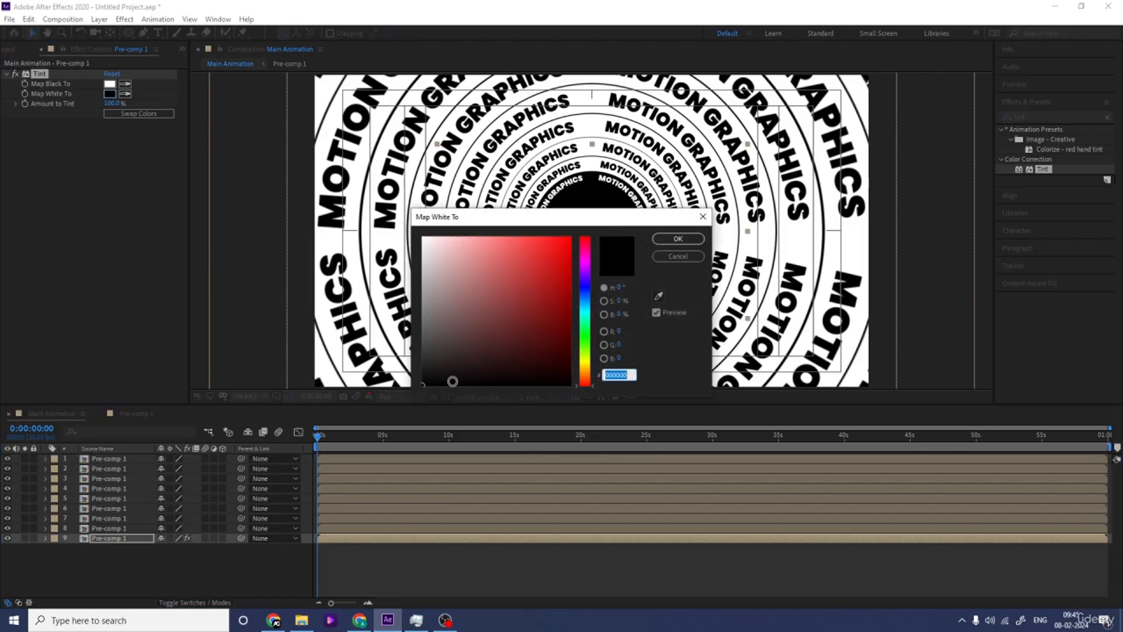
pyautogui.moveTo(424, 372); pyautogui.dragTo(399, 348)
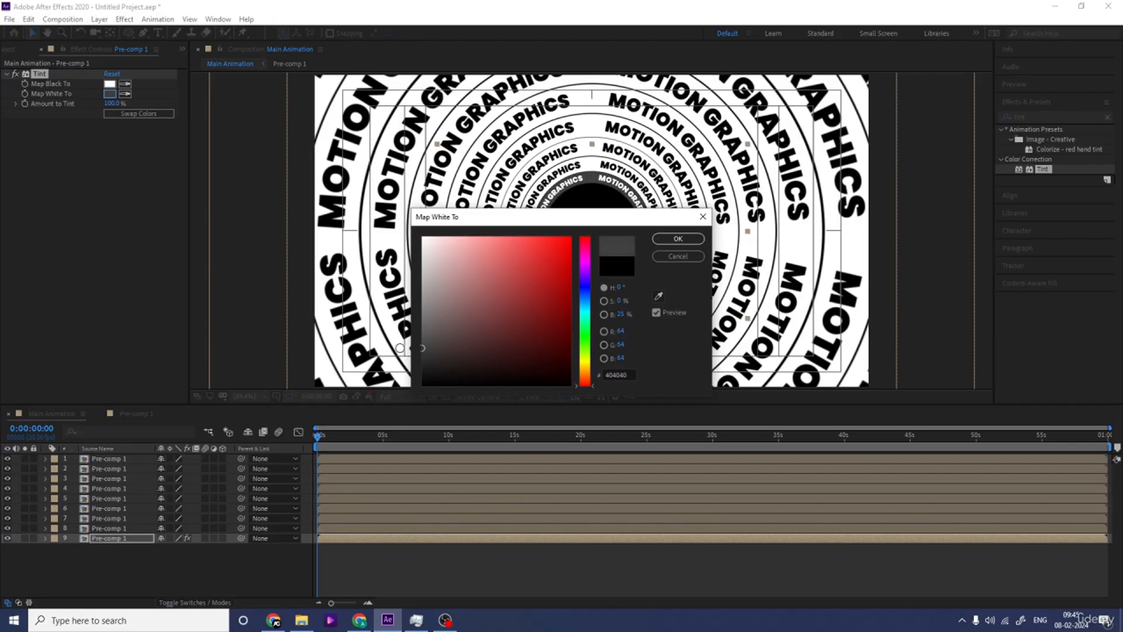
pyautogui.press('Return')
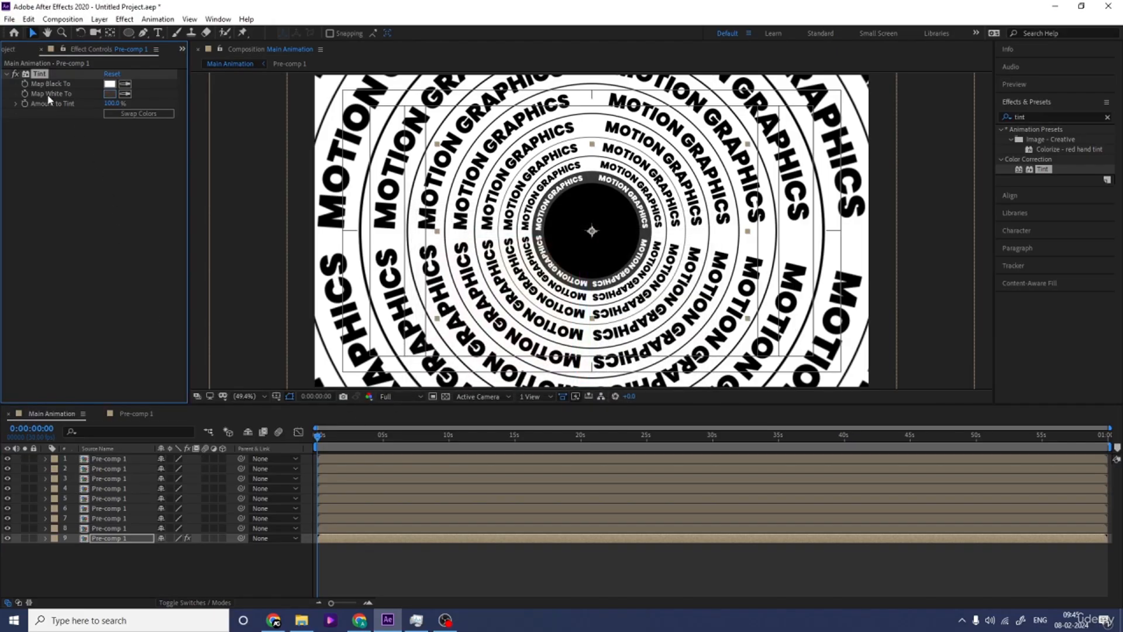
# Step: Paste the dark gray Tint effect onto layers 1, 3, 5 and 7 so the ring colors alternate
pyautogui.click(93, 518)
pyautogui.keyDown('ctrl'); pyautogui.click(102, 499); pyautogui.keyUp('ctrl')
pyautogui.keyDown('ctrl'); pyautogui.click(102, 478); pyautogui.keyUp('ctrl')
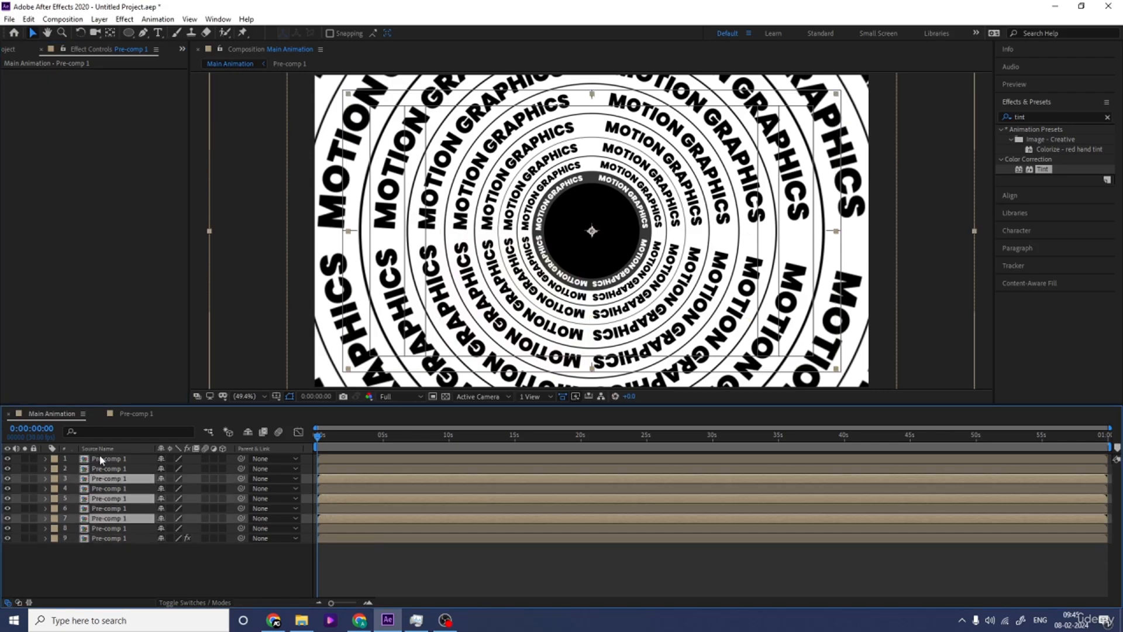
pyautogui.keyDown('ctrl'); pyautogui.click(101, 460); pyautogui.keyUp('ctrl')
pyautogui.hotkey('ctrl', 'v')
pyautogui.click(160, 588)
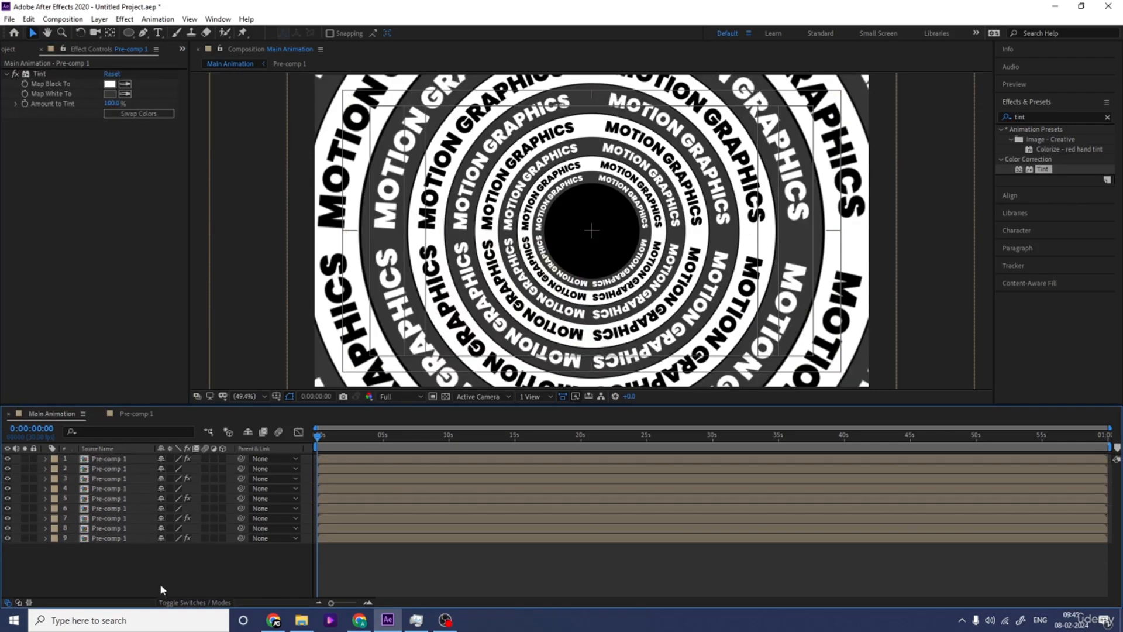
# Step: Preview the rotating ring animation and return to the first frame
pyautogui.press('space')
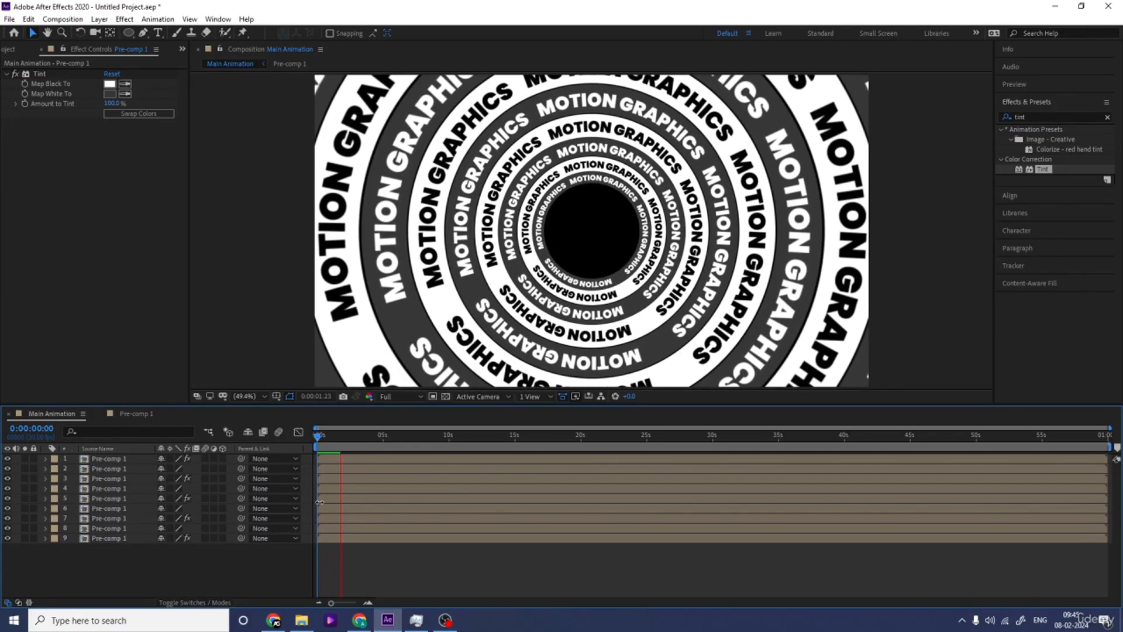
pyautogui.press('space')
pyautogui.moveTo(341, 440); pyautogui.dragTo(276, 447)
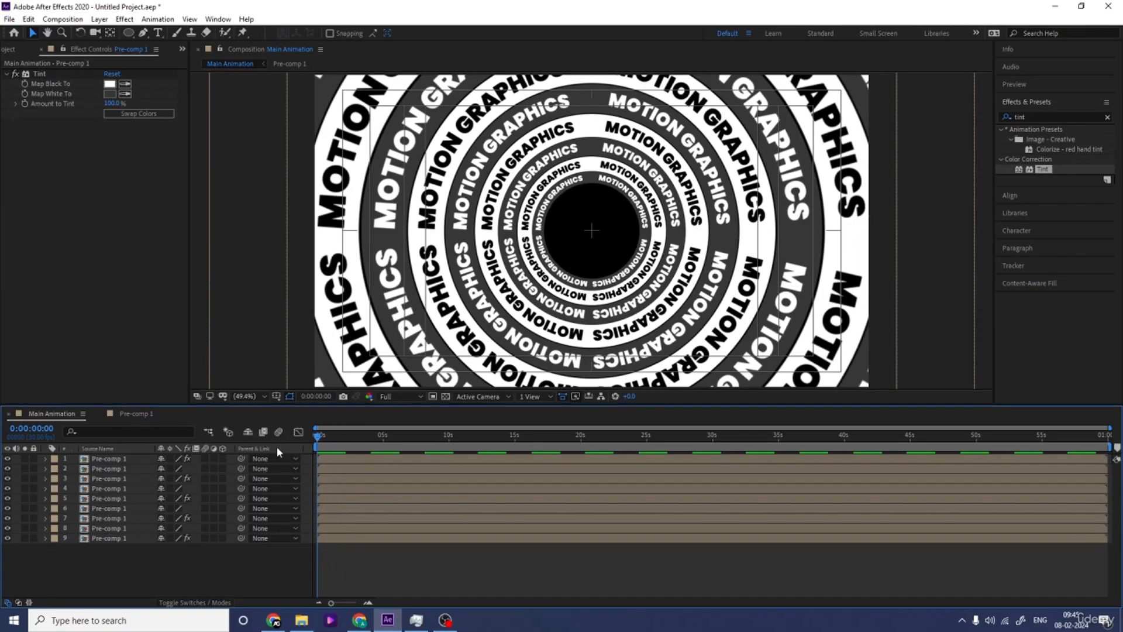
pyautogui.press('space')
pyautogui.press('space')
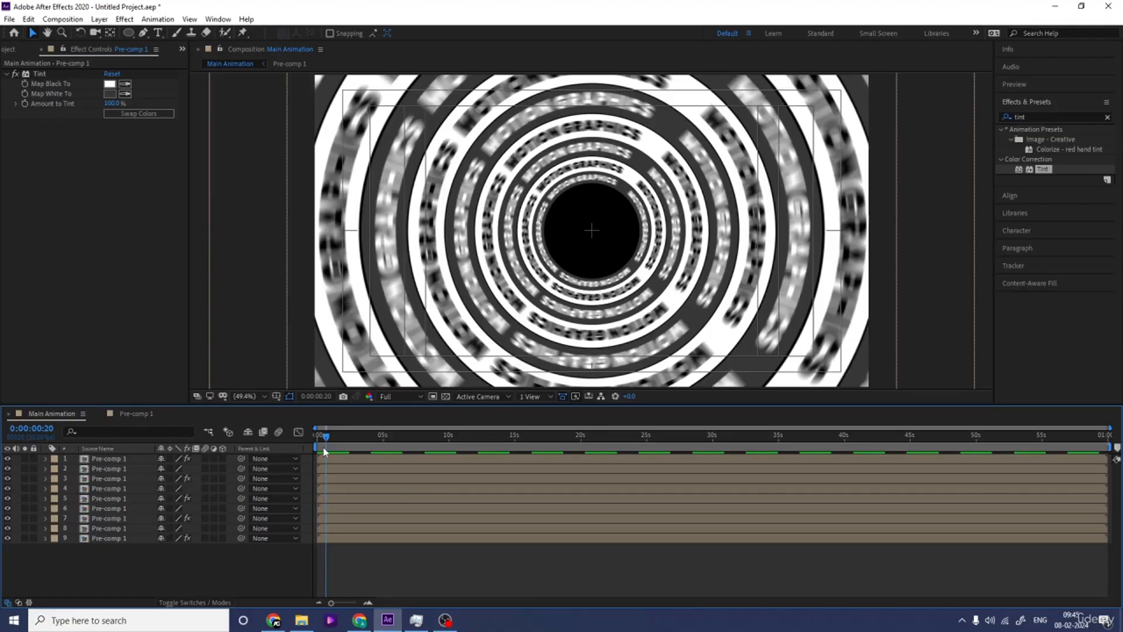
pyautogui.moveTo(325, 439); pyautogui.dragTo(283, 446)
# Step: Trim the in point of layer 2 to frame 5
pyautogui.press('=')
pyautogui.press('=')
pyautogui.press('=')
pyautogui.press('=')
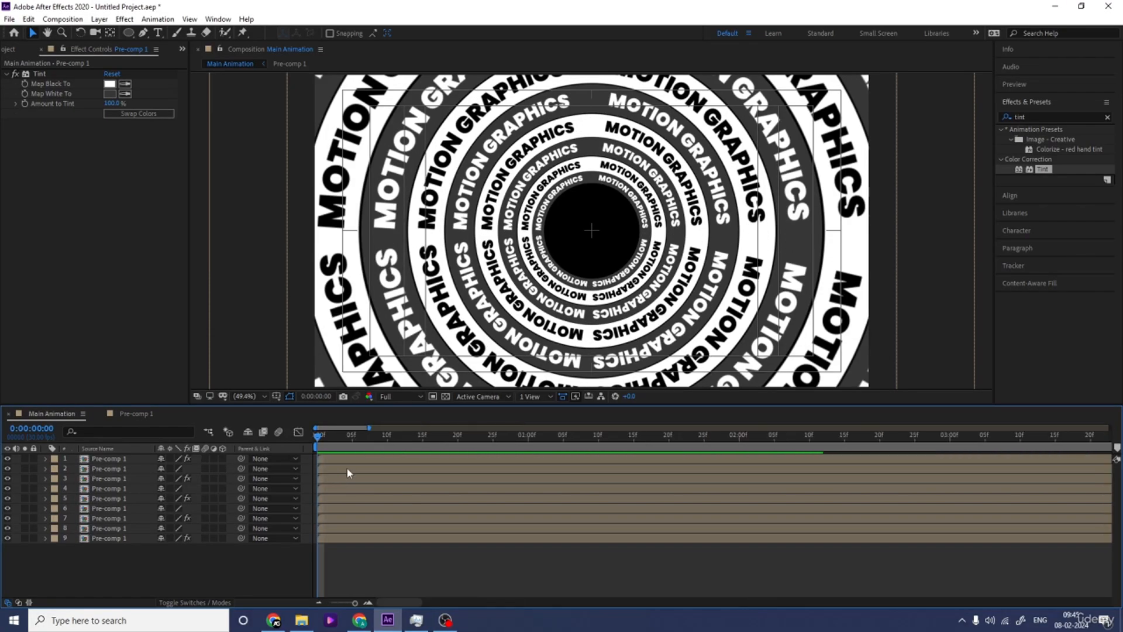
pyautogui.click(351, 446)
pyautogui.click(352, 467)
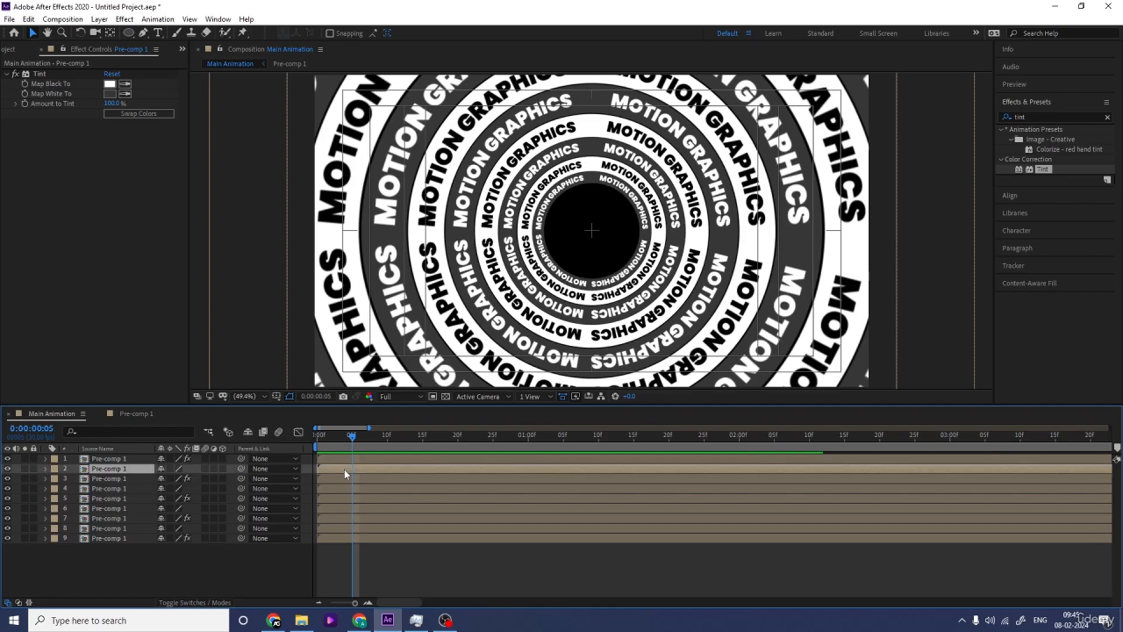
pyautogui.hotkey('alt', '[')
# Step: Trim the in points of layers 3 and 4 to frames 10 and 15
pyautogui.press('pagedown')
pyautogui.press('pagedown')
pyautogui.press('pagedown')
pyautogui.press('pagedown')
pyautogui.press('pagedown')
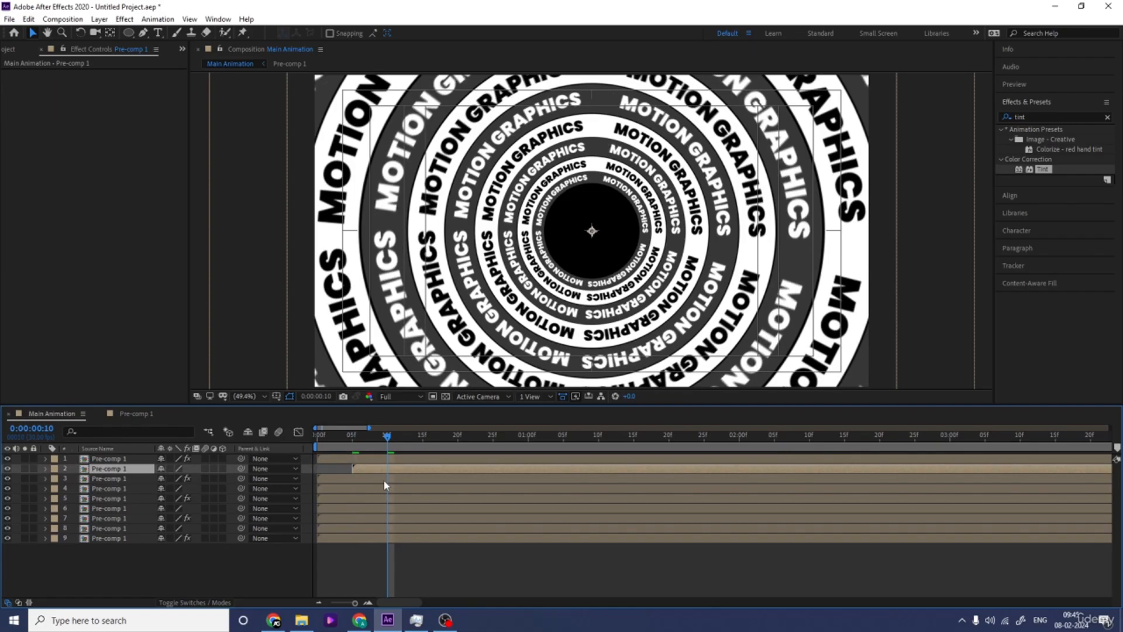
pyautogui.click(384, 479)
pyautogui.hotkey('alt', '[')
pyautogui.click(423, 445)
pyautogui.click(424, 488)
pyautogui.hotkey('alt', '[')
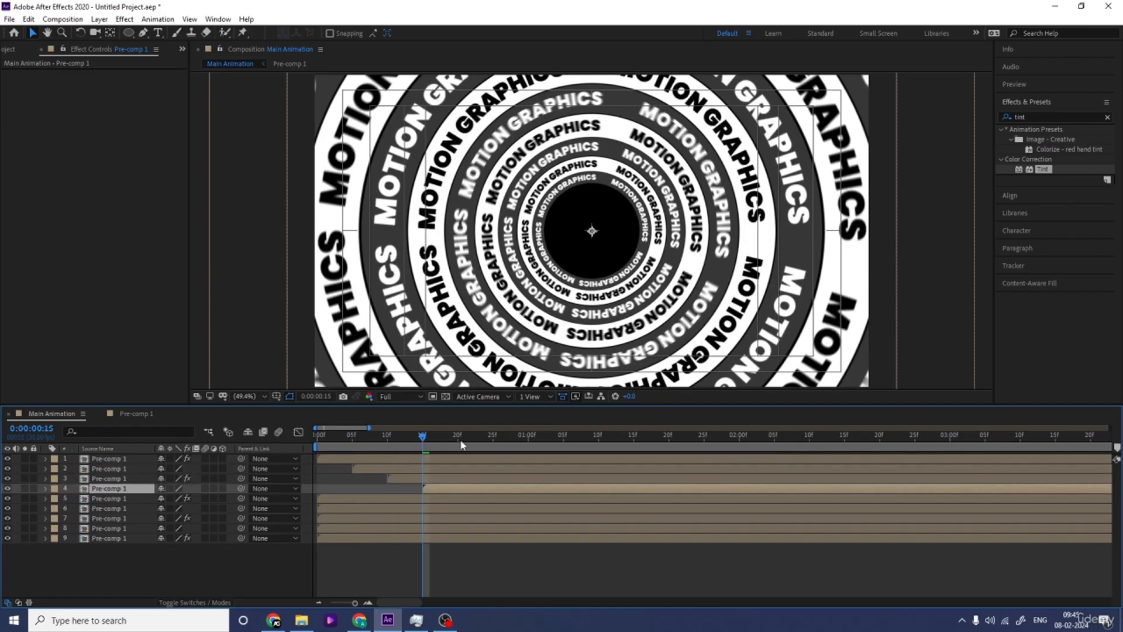
# Step: Trim the in points of layers 5, 6 and 7 to 0:20, 0:25 and 1:00
pyautogui.click(458, 443)
pyautogui.click(454, 499)
pyautogui.hotkey('alt', '[')
pyautogui.click(492, 443)
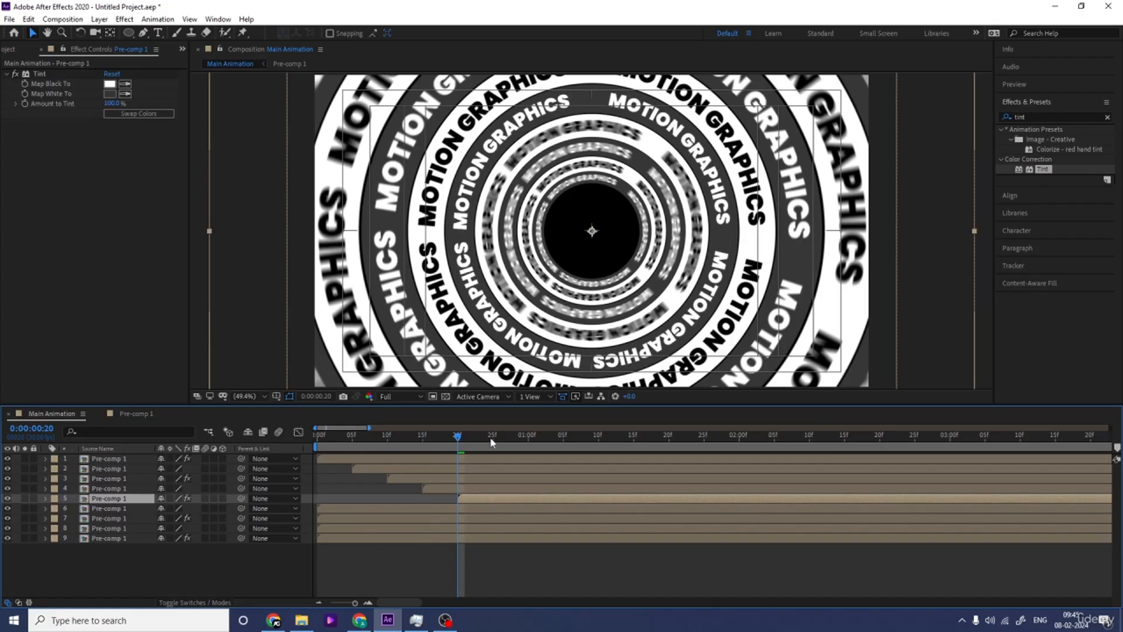
pyautogui.click(480, 508)
pyautogui.hotkey('alt', '[')
pyautogui.click(527, 443)
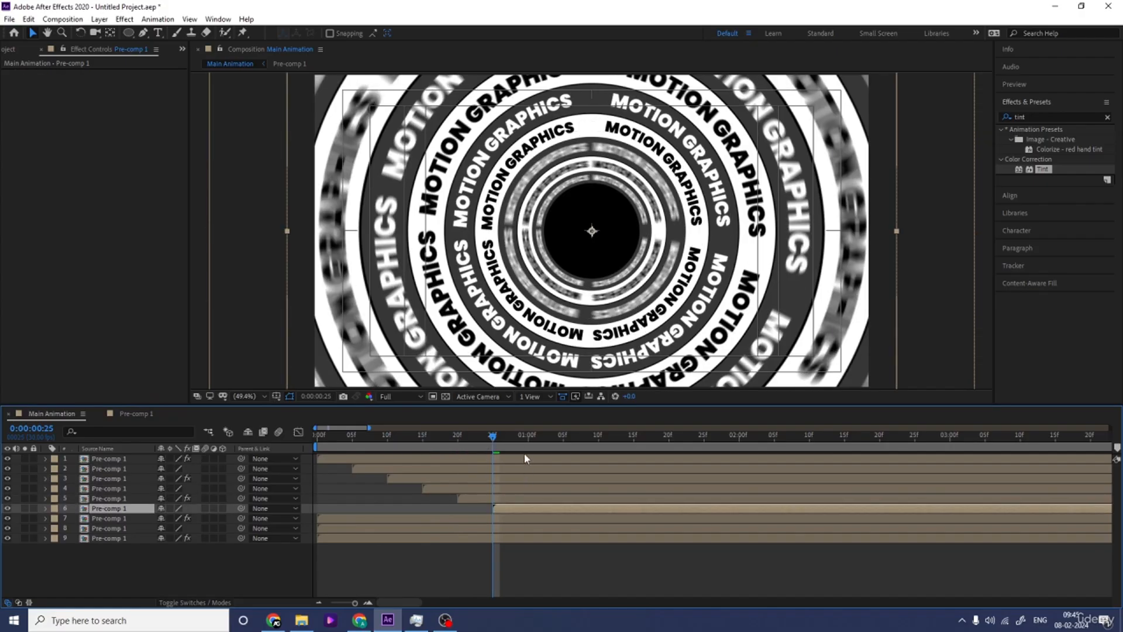
pyautogui.click(524, 516)
pyautogui.hotkey('alt', '[')
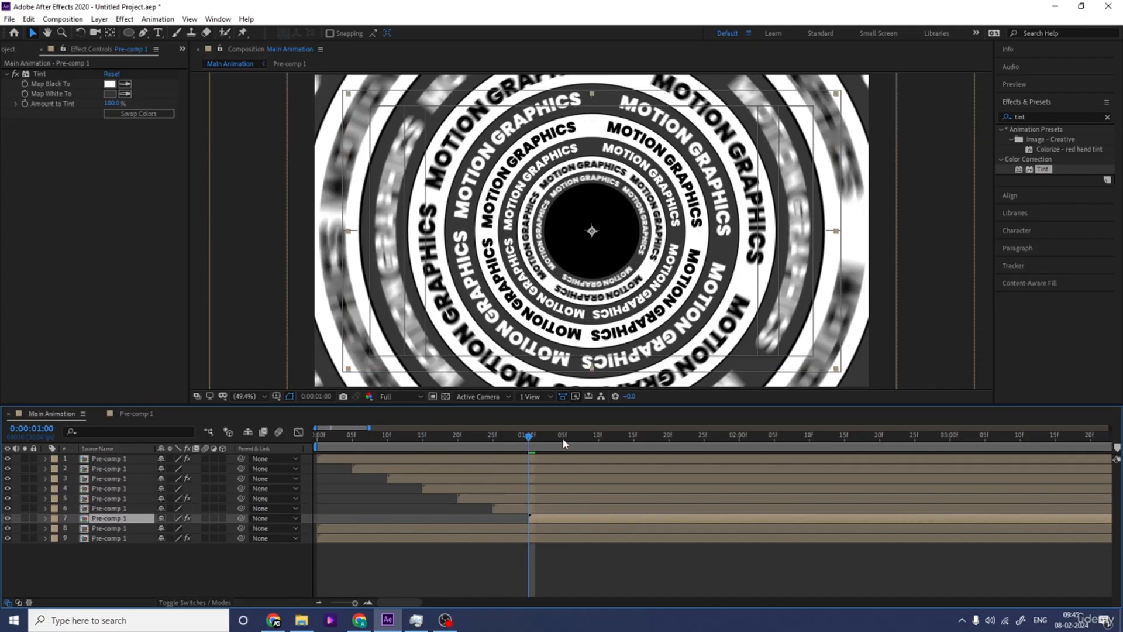
# Step: Trim the in points of layers 8 and 9 to 1:05 and 1:10
pyautogui.click(563, 443)
pyautogui.click(563, 528)
pyautogui.hotkey('alt', '[')
pyautogui.click(598, 443)
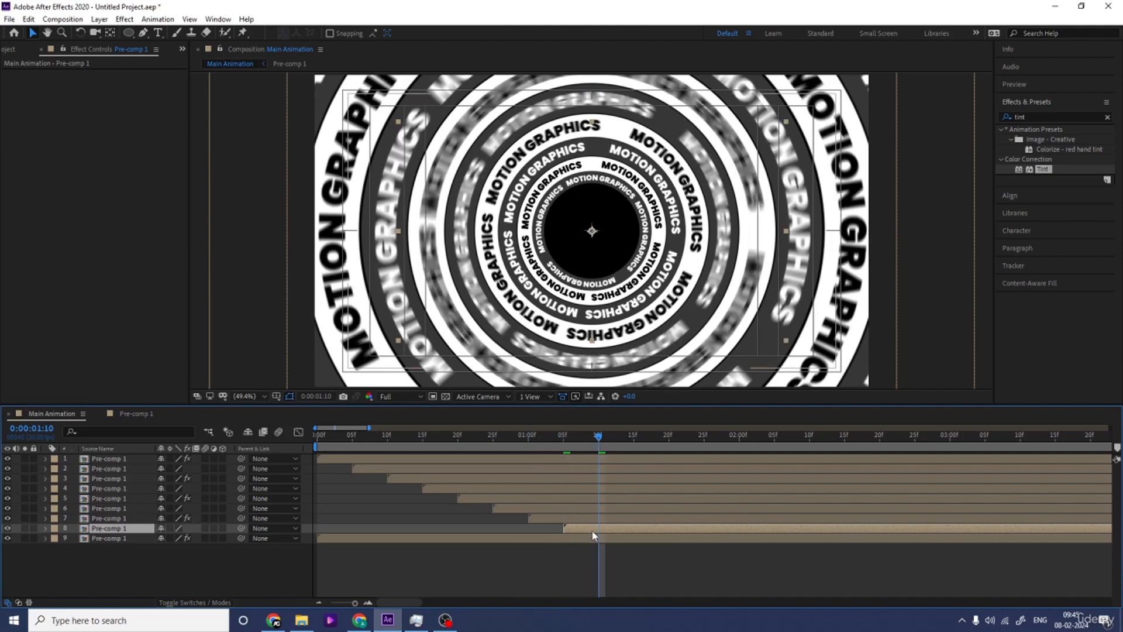
pyautogui.click(592, 539)
pyautogui.hotkey('alt', '[')
# Step: Trim the in points of all layers to 1:10 and shift them together to start at 0:00
pyautogui.click(637, 562)
pyautogui.hotkey('ctrl', 'a')
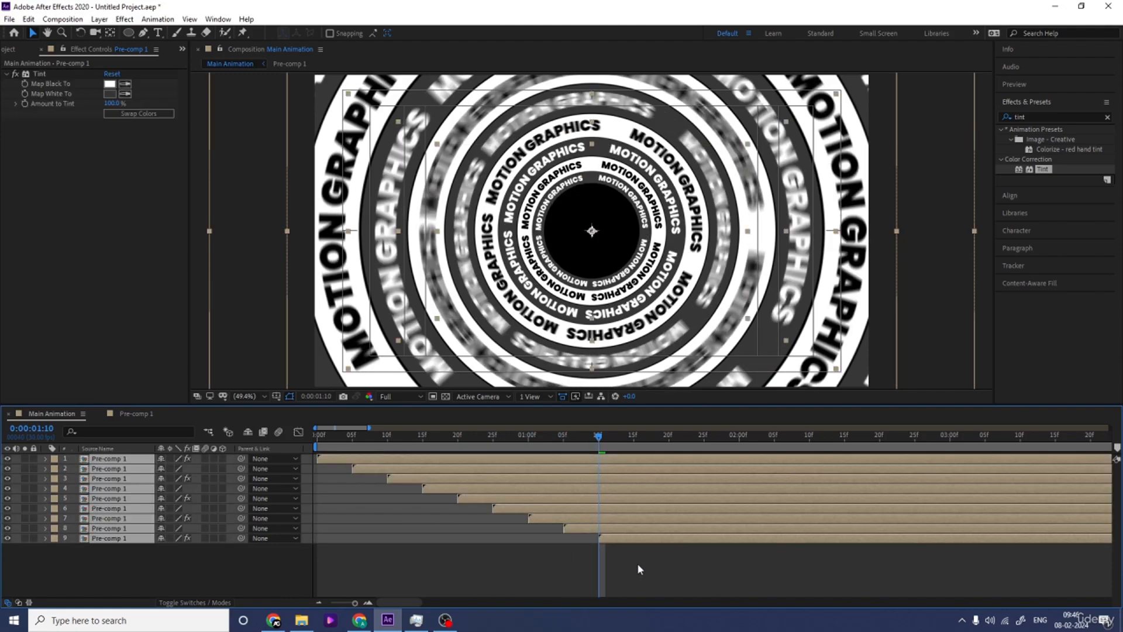
pyautogui.hotkey('alt', '[')
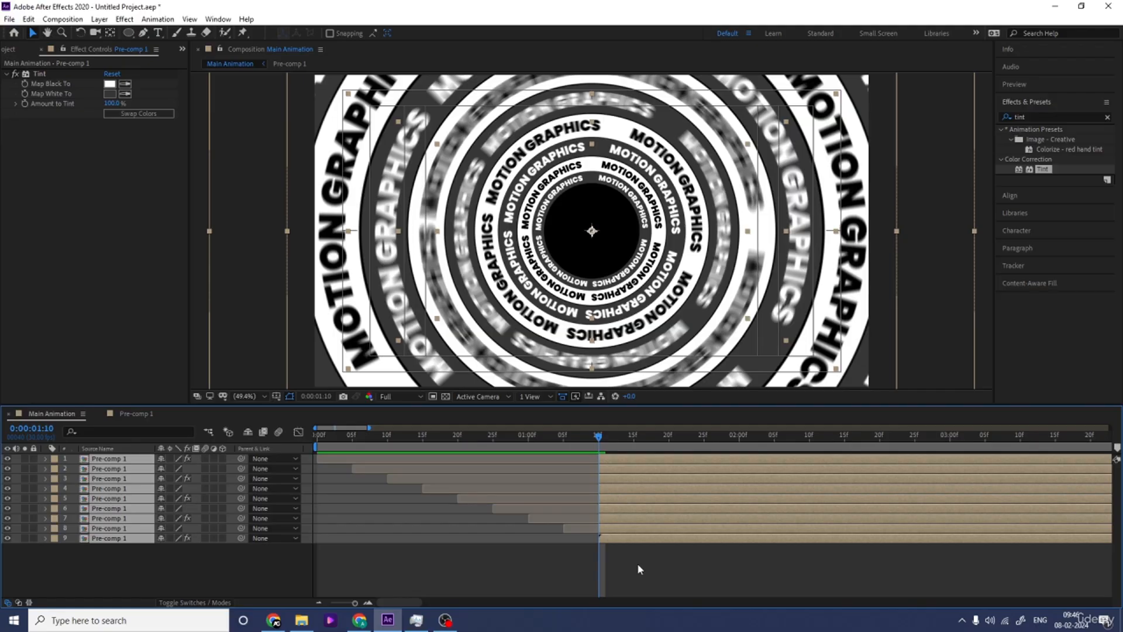
pyautogui.click(317, 442)
pyautogui.press('[')
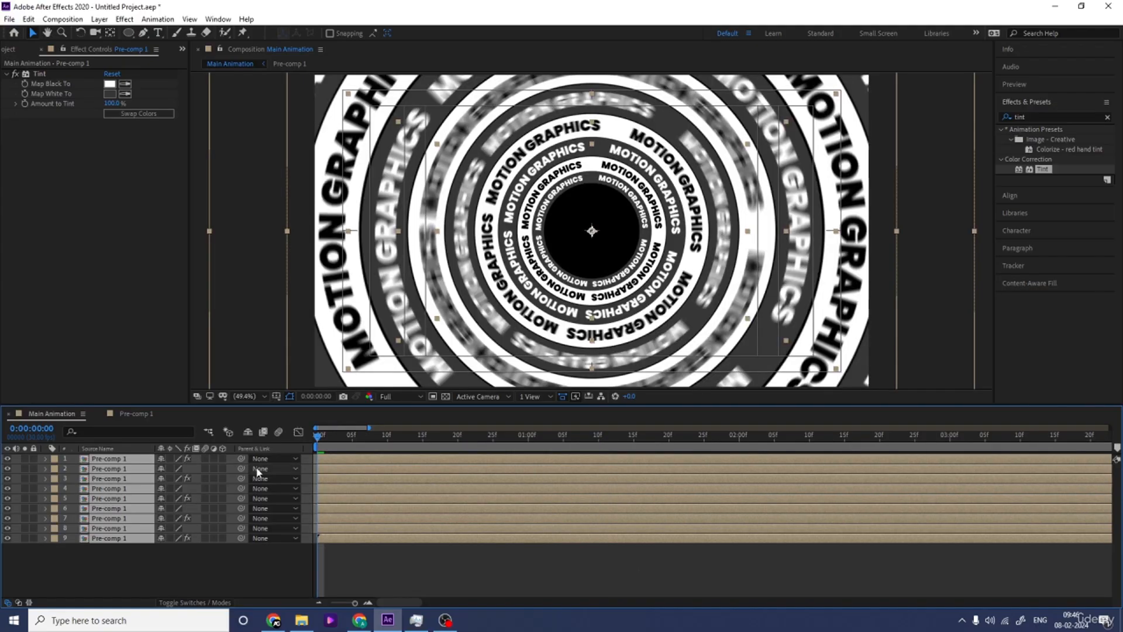
# Step: Preview the staggered ring rotation several times and return to the first frame
pyautogui.press('-')
pyautogui.press('-')
pyautogui.press('-')
pyautogui.press('space')
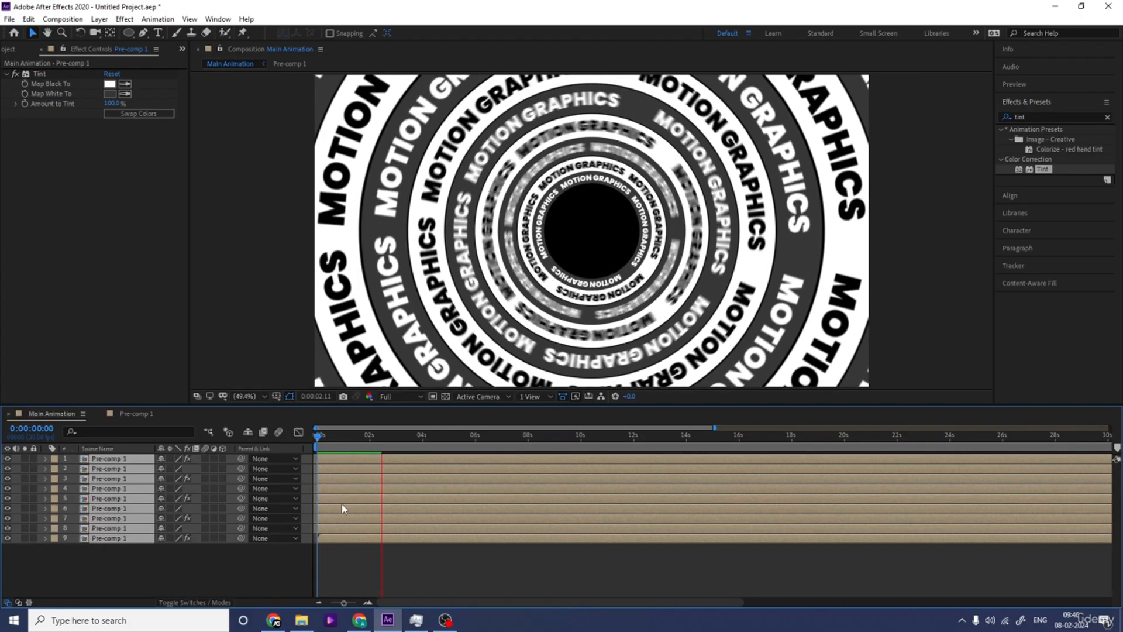
pyautogui.press('space')
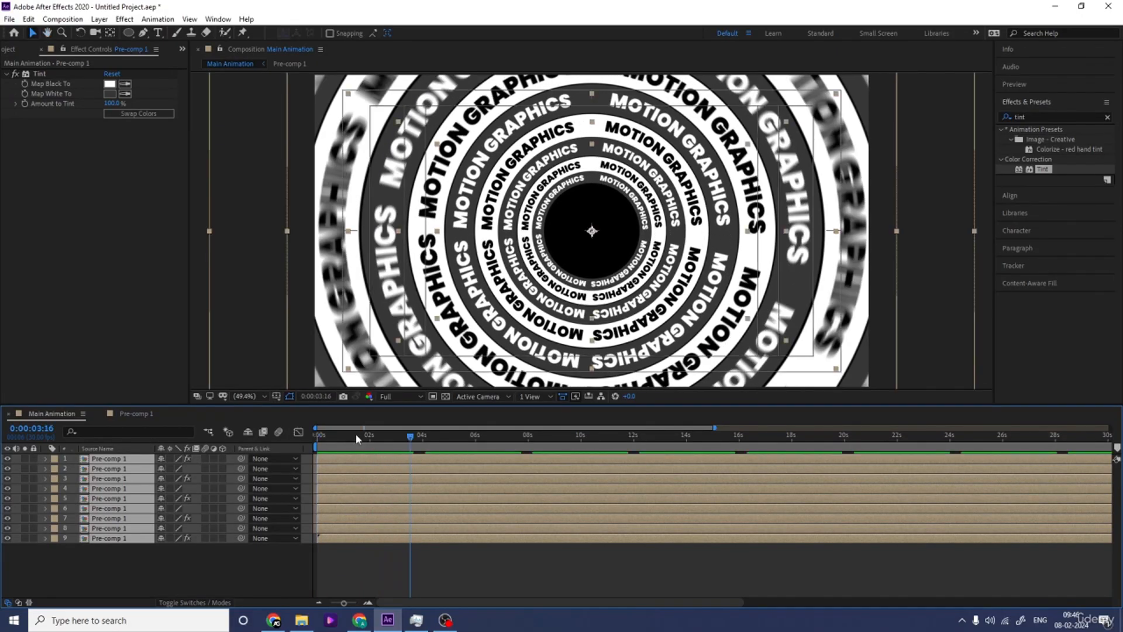
pyautogui.press('space')
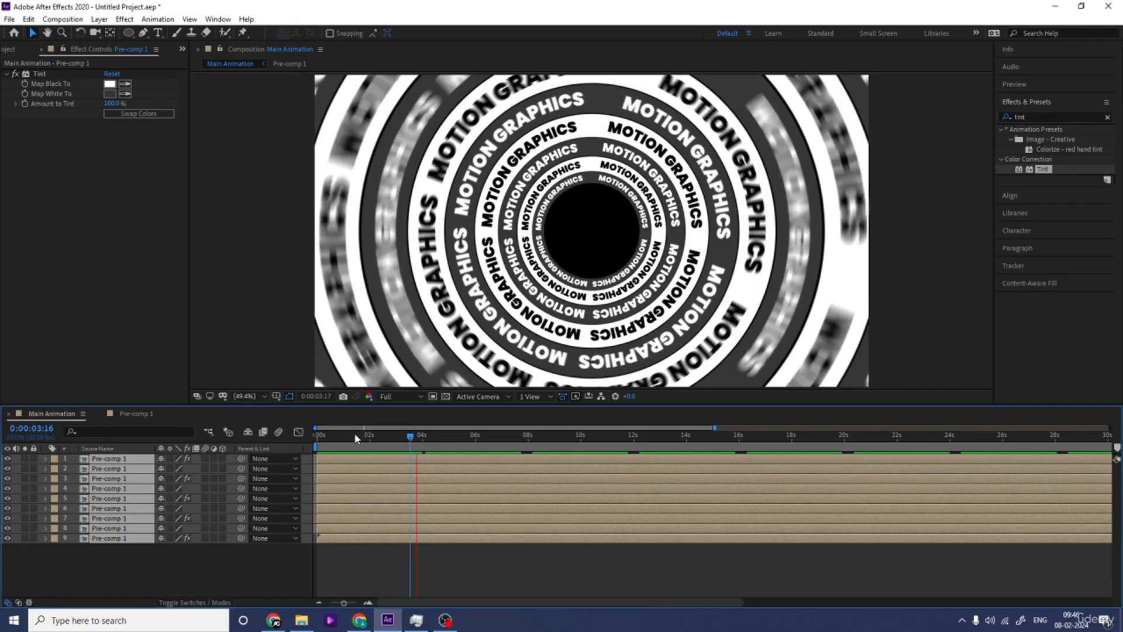
pyautogui.press('space')
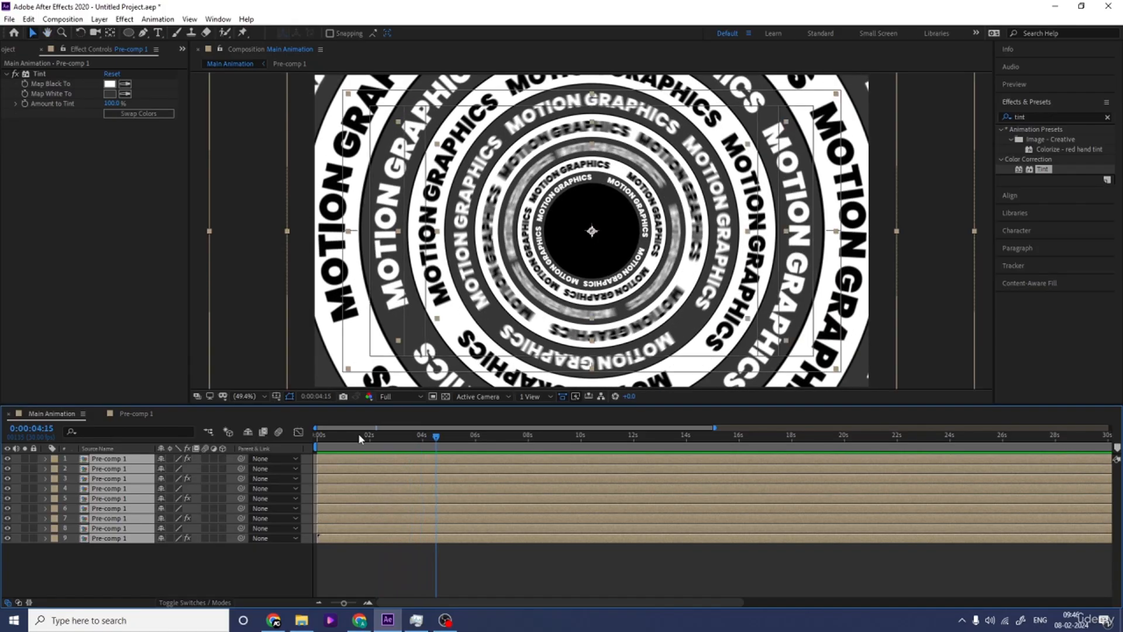
pyautogui.moveTo(360, 439); pyautogui.dragTo(301, 435)
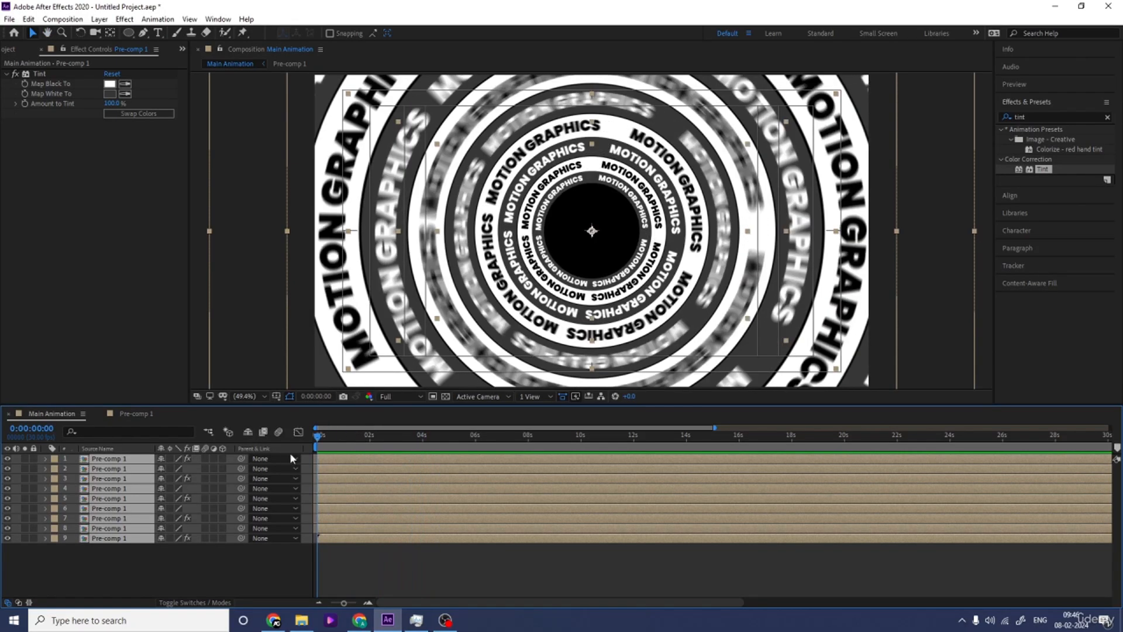
pyautogui.press('space')
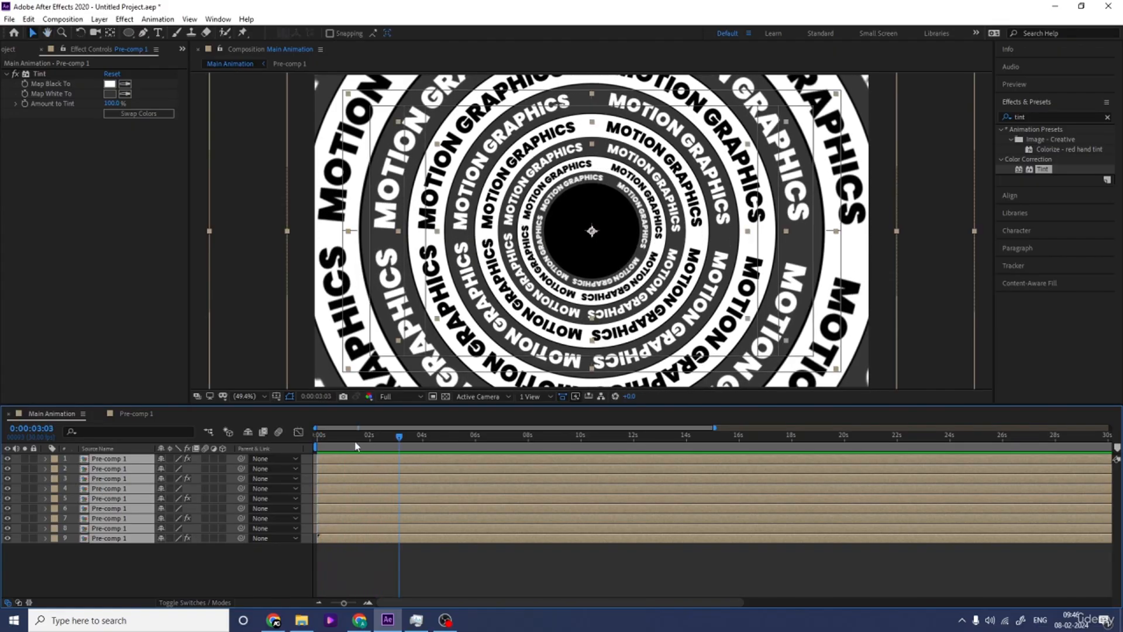
pyautogui.press('space')
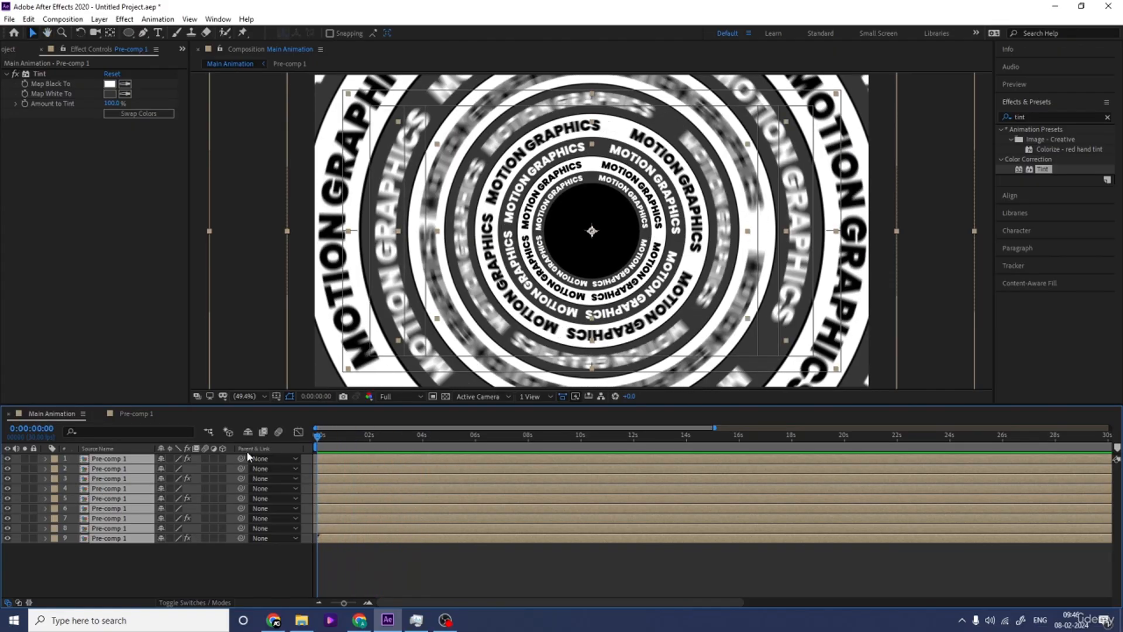
# Step: Apply the Drop Shadow effect to the top Pre-comp 1 layer
pyautogui.click(117, 549)
pyautogui.click(122, 459)
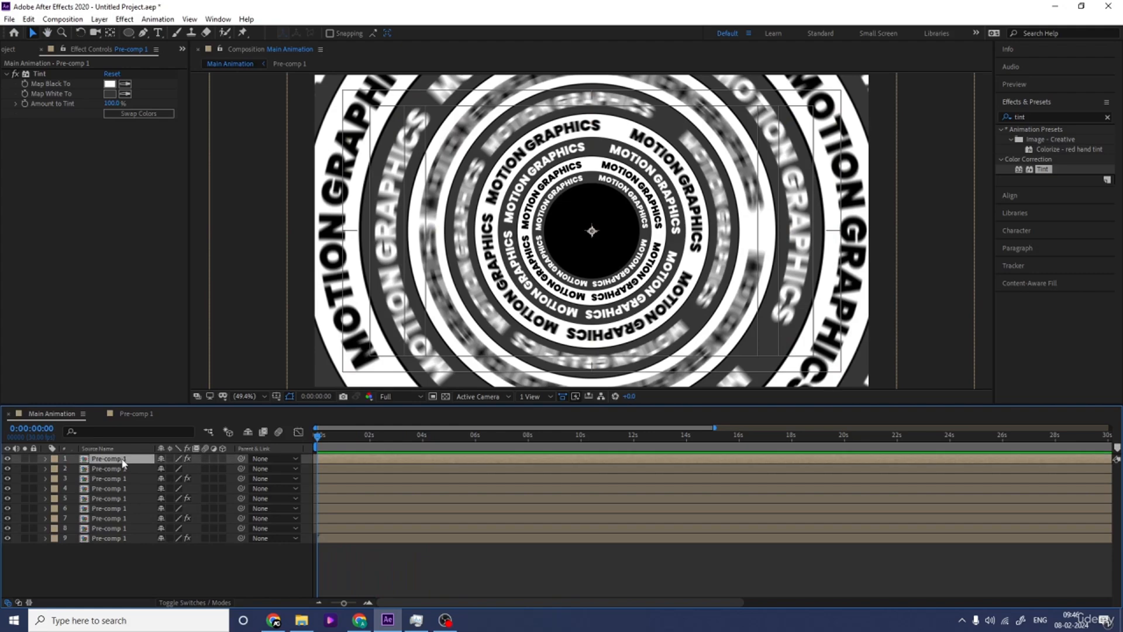
pyautogui.click(1035, 112)
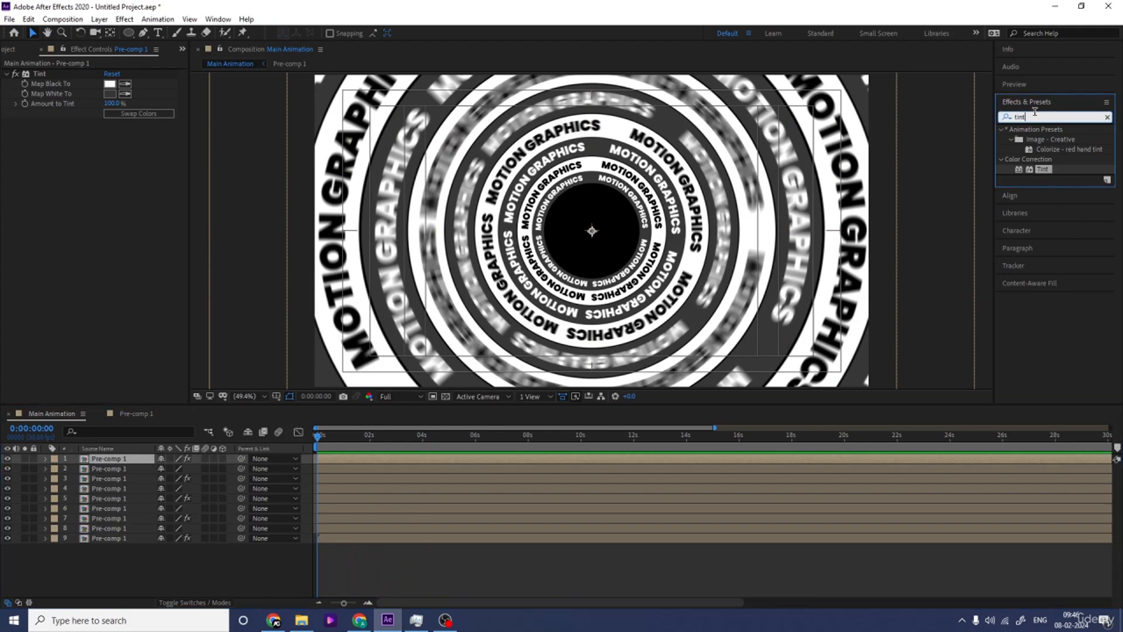
pyautogui.write('drop')
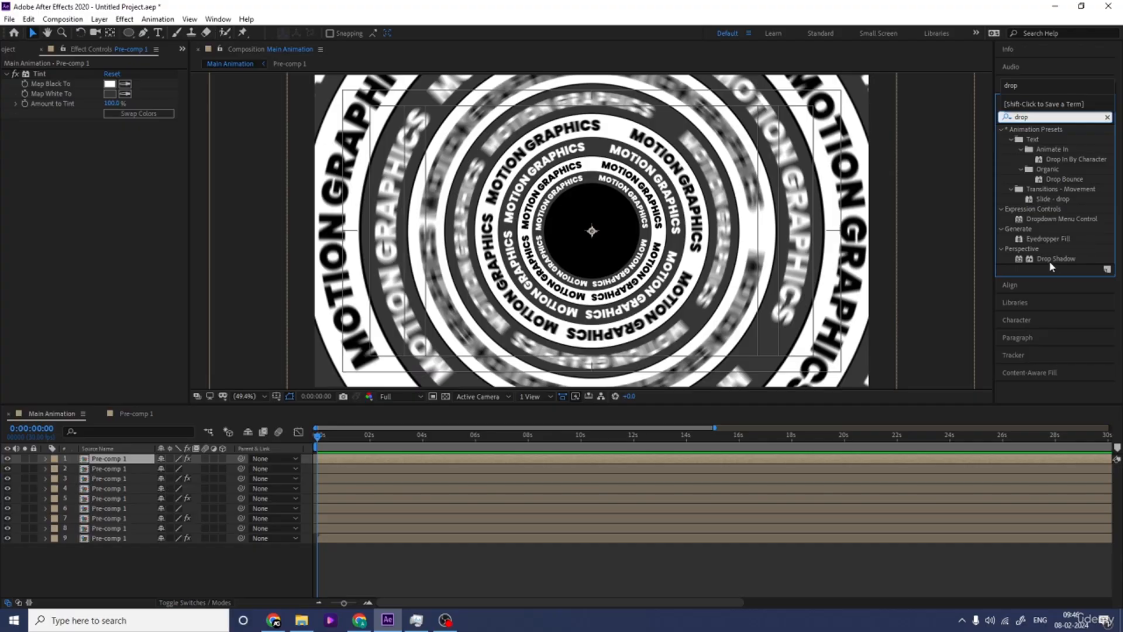
pyautogui.doubleClick(1050, 261)
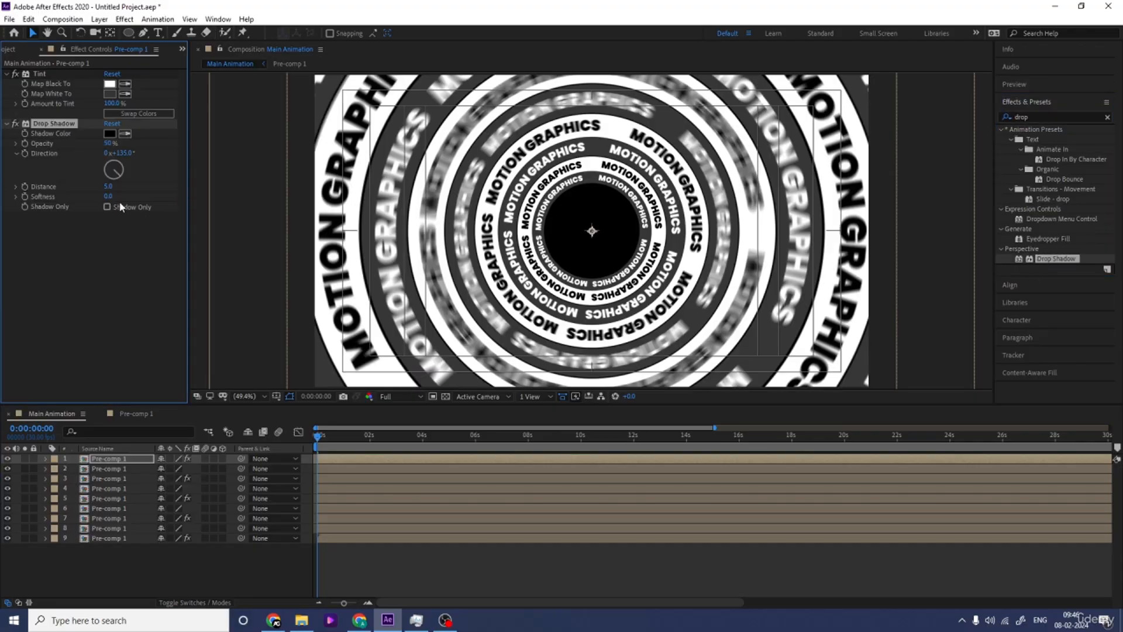
# Step: Set the top layer's Drop Shadow Softness to 200 and its Distance first to 20, finally to 10
pyautogui.press('Num_Lock')
pyautogui.press('-')
pyautogui.write('20')
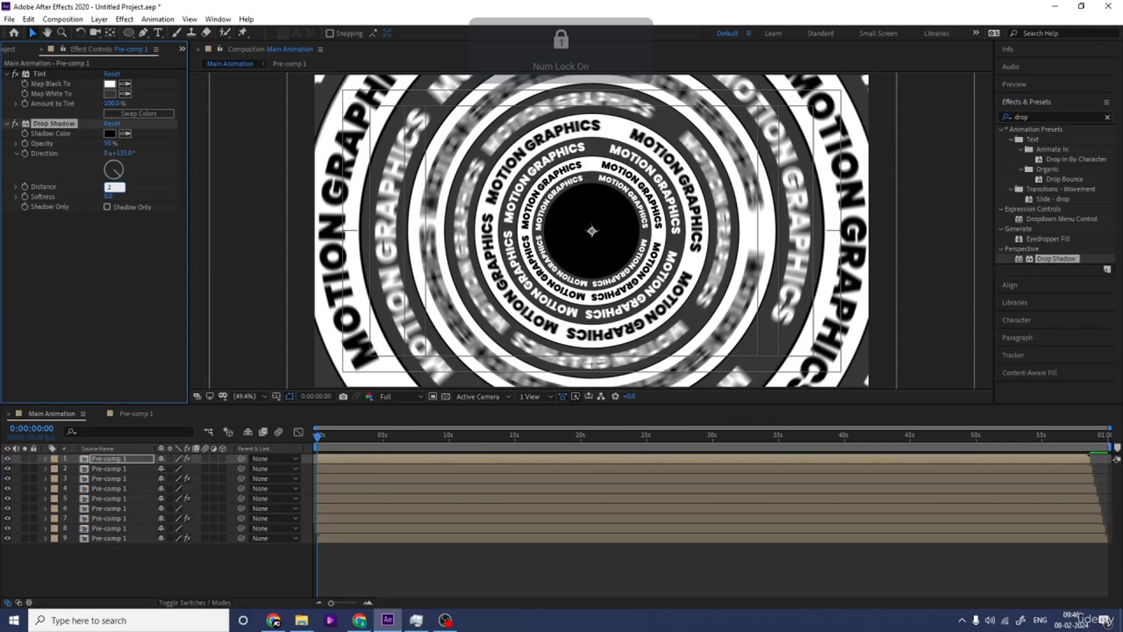
pyautogui.press('Return')
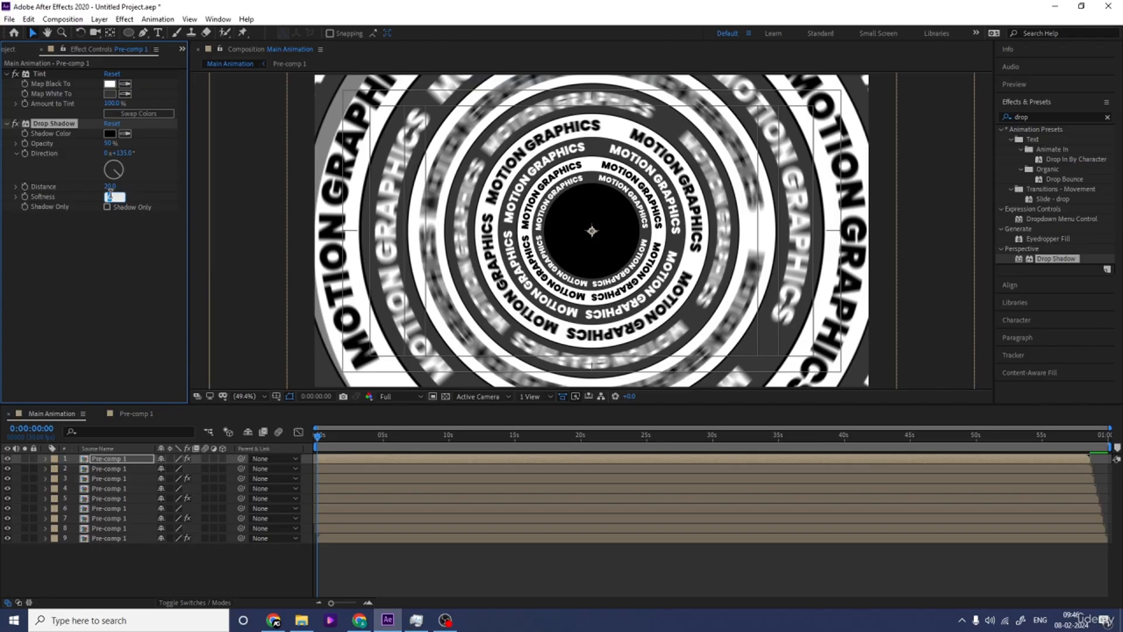
pyautogui.click(113, 197)
pyautogui.write('200')
pyautogui.press('Return')
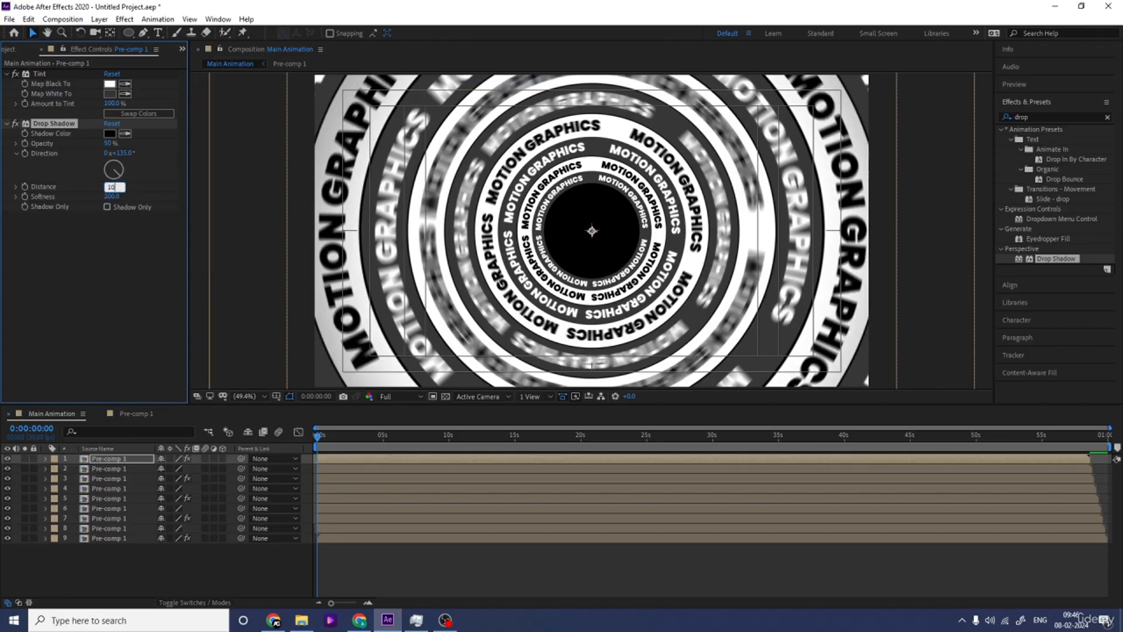
pyautogui.press('Return')
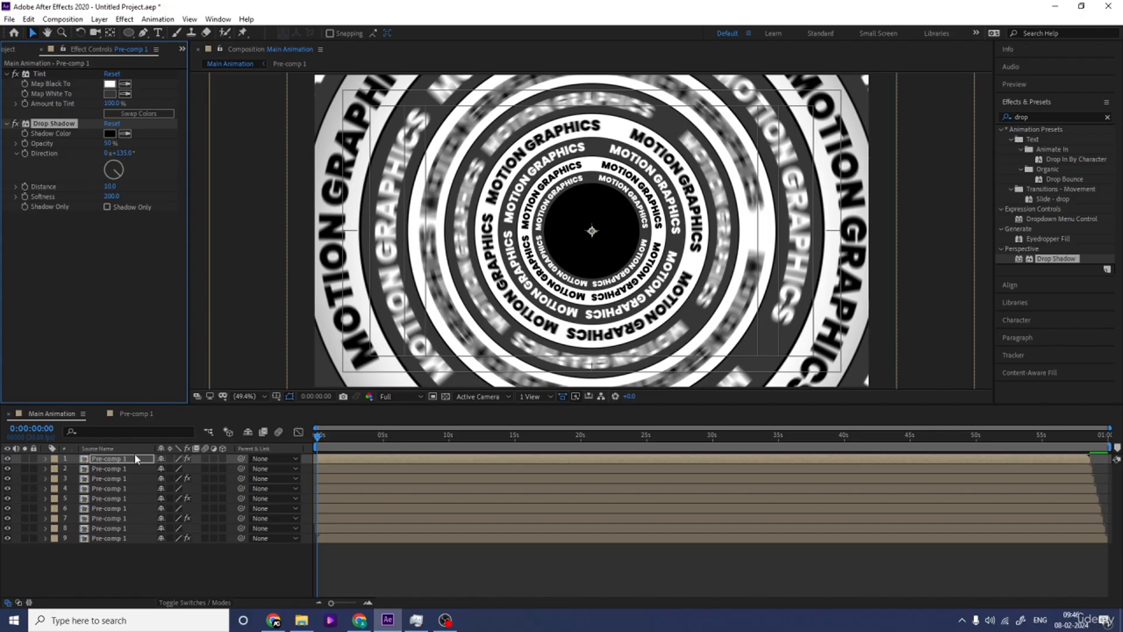
# Step: Paste the Drop Shadow effect onto layers 2 through 9 and preview the animation
pyautogui.click(118, 468)
pyautogui.hotkey('ctrl', 'v')
pyautogui.click(116, 488)
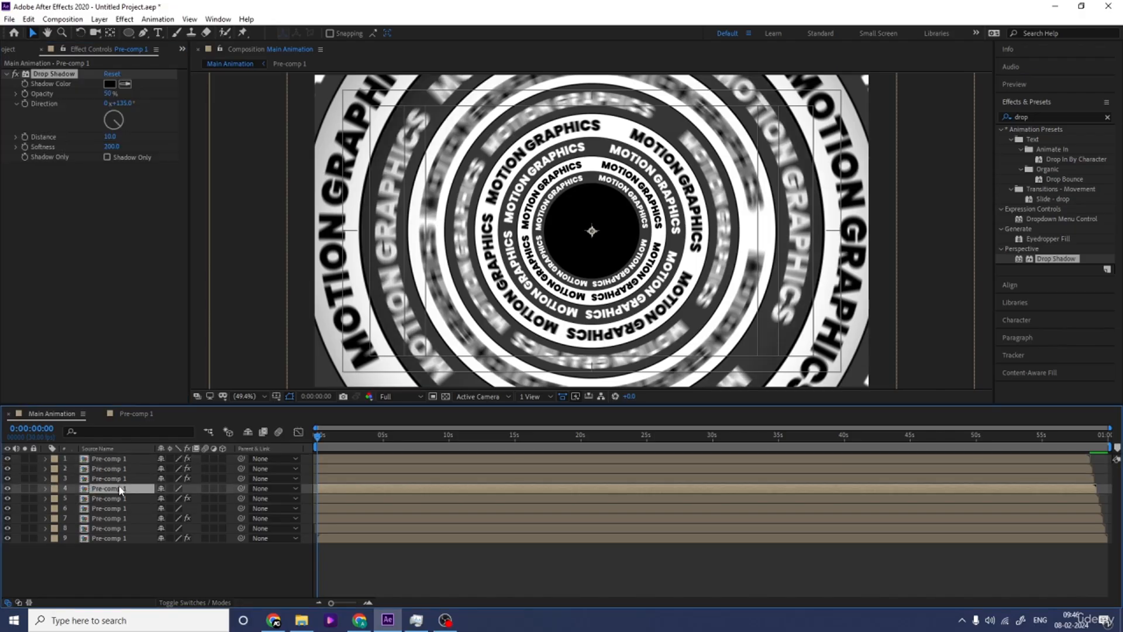
pyautogui.click(116, 478)
pyautogui.keyDown('shift'); pyautogui.click(120, 537); pyautogui.keyUp('shift')
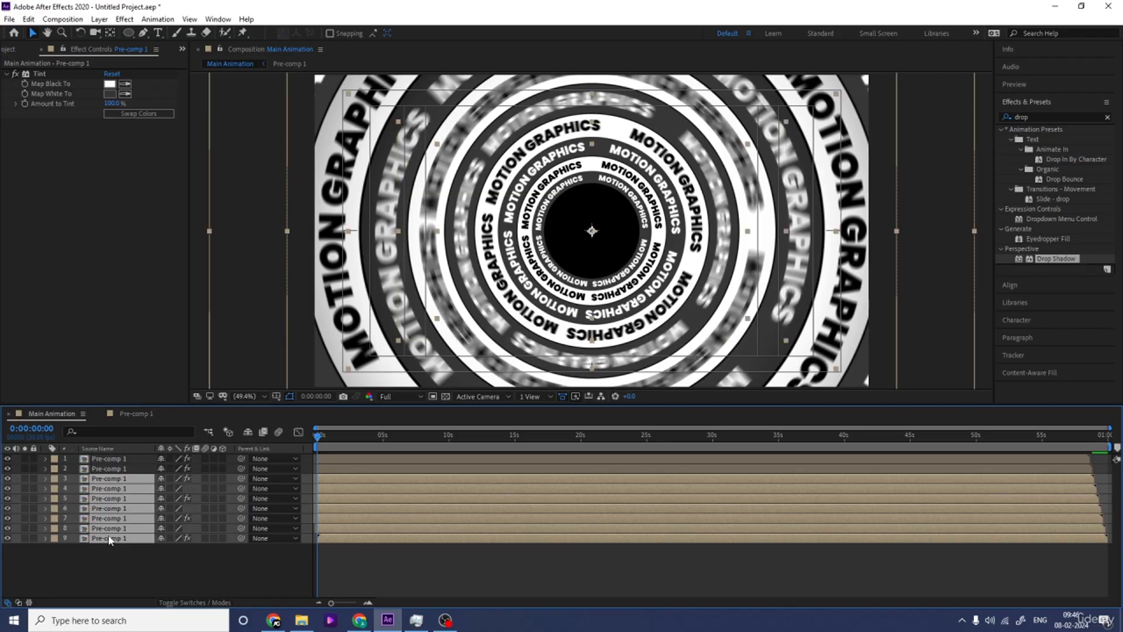
pyautogui.hotkey('ctrl', 'v')
pyautogui.click(151, 570)
pyautogui.press('space')
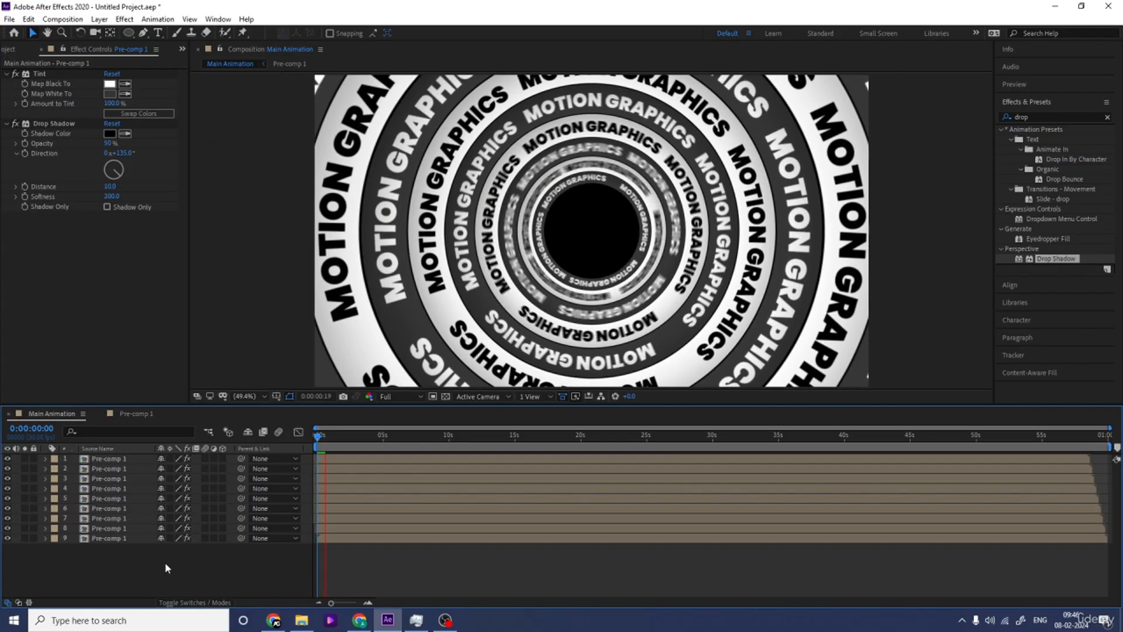
# Step: Undo pasting the Drop Shadow effect onto layers 2 through 9
pyautogui.hotkey('ctrl', 'z')
pyautogui.hotkey('ctrl', 'z')
pyautogui.hotkey('ctrl', 'z')
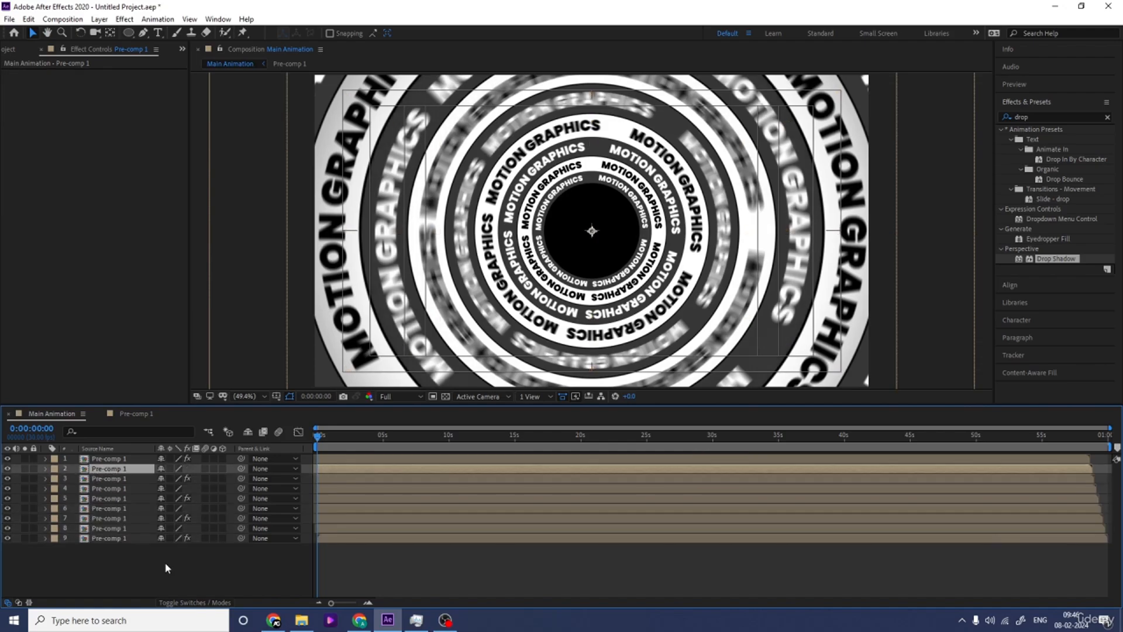
# Step: Set the top layer's Drop Shadow to 100% Opacity, Distance 10 and Softness 100
pyautogui.click(98, 448)
pyautogui.click(119, 458)
pyautogui.click(113, 150)
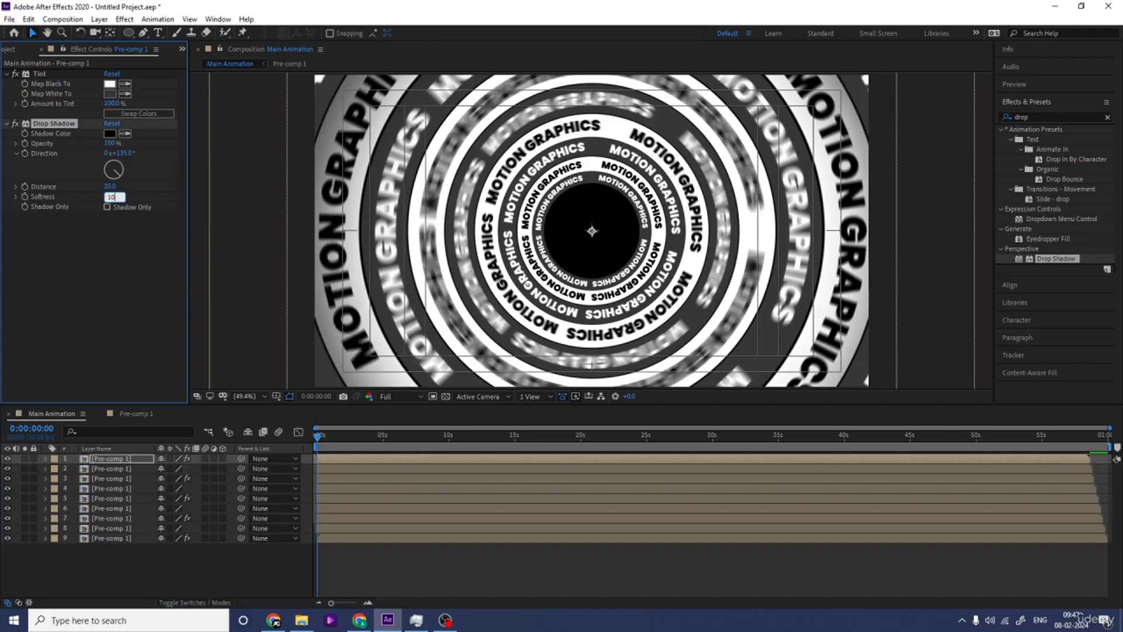
pyautogui.press('Return')
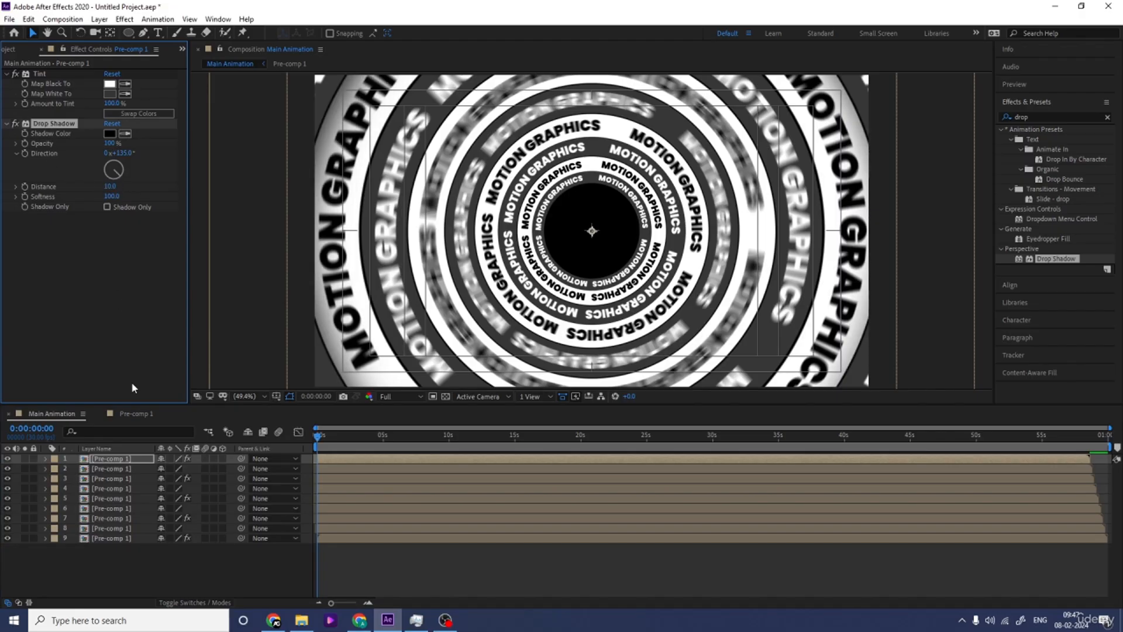
# Step: Paste the Drop Shadow effect onto layers 2 through 9 and preview the animation
pyautogui.click(122, 468)
pyautogui.keyDown('shift'); pyautogui.click(111, 538); pyautogui.keyUp('shift')
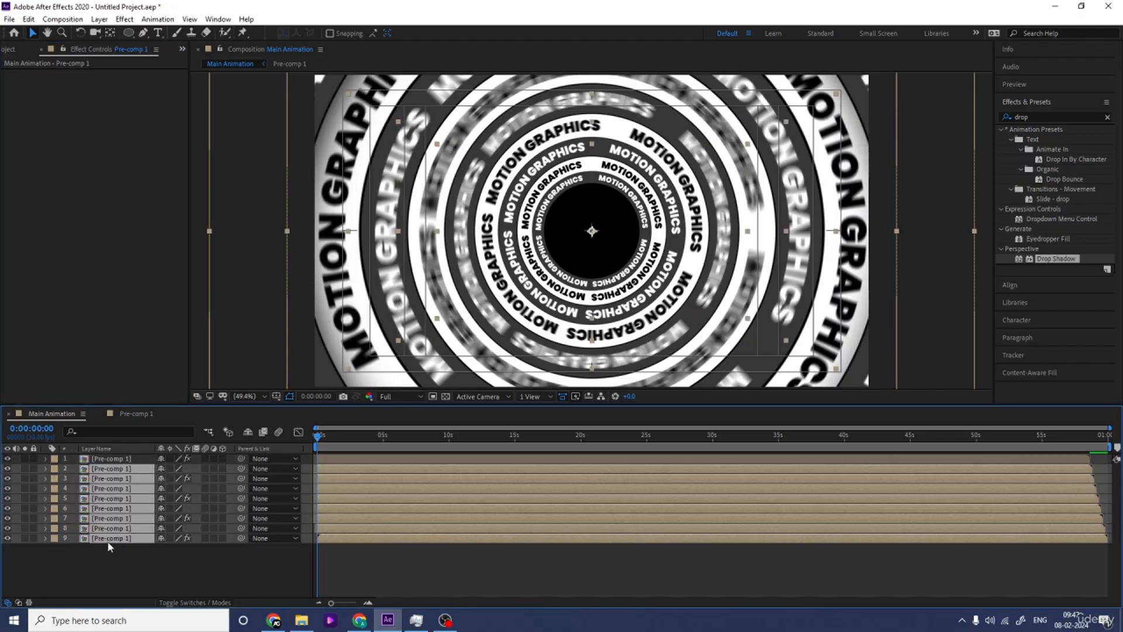
pyautogui.hotkey('ctrl', 'v')
pyautogui.click(168, 572)
pyautogui.press('space')
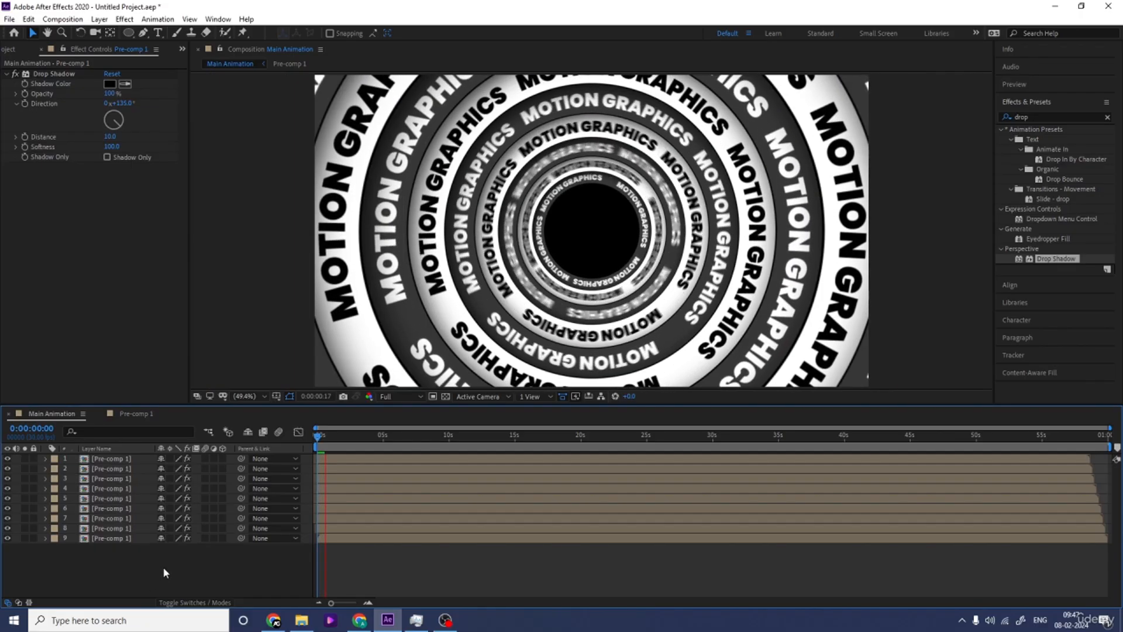
pyautogui.press('space')
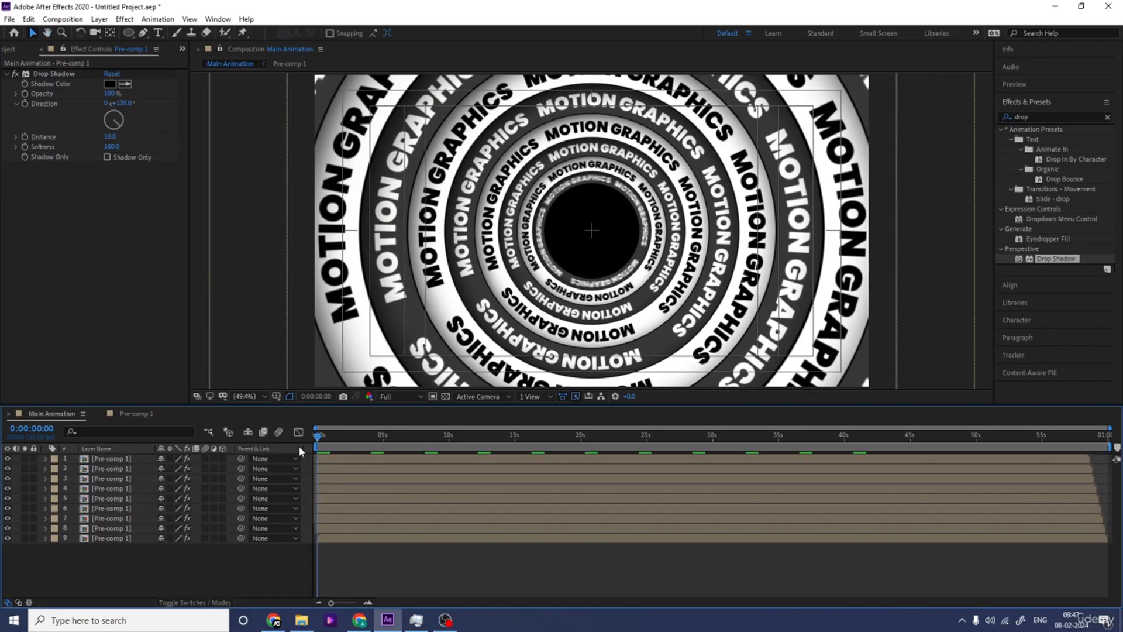
pyautogui.press('space')
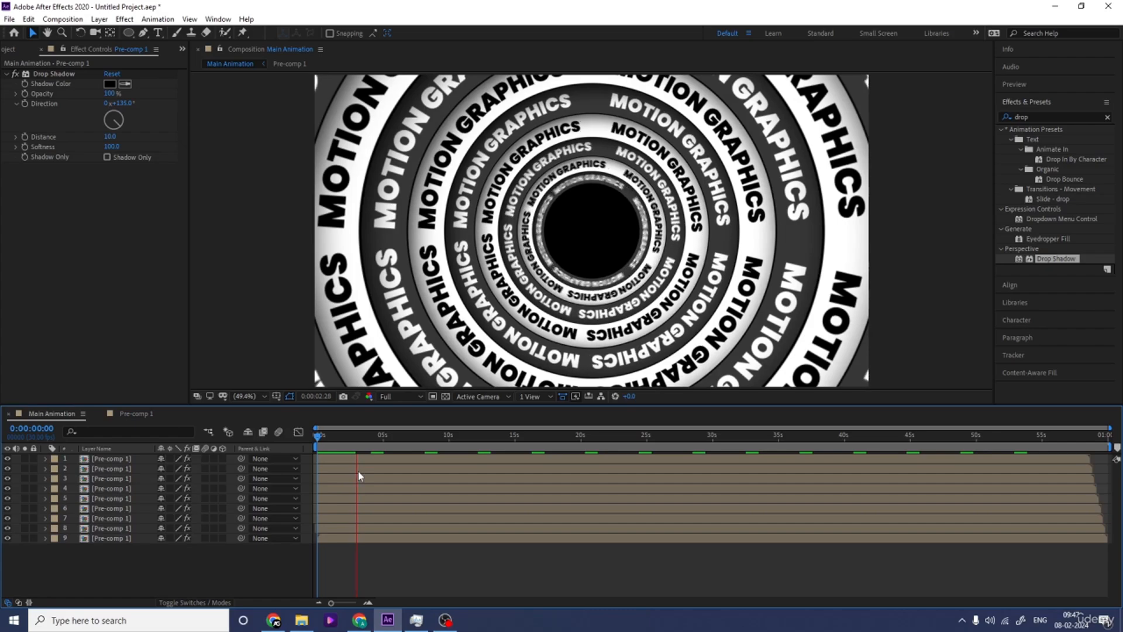
pyautogui.press('space')
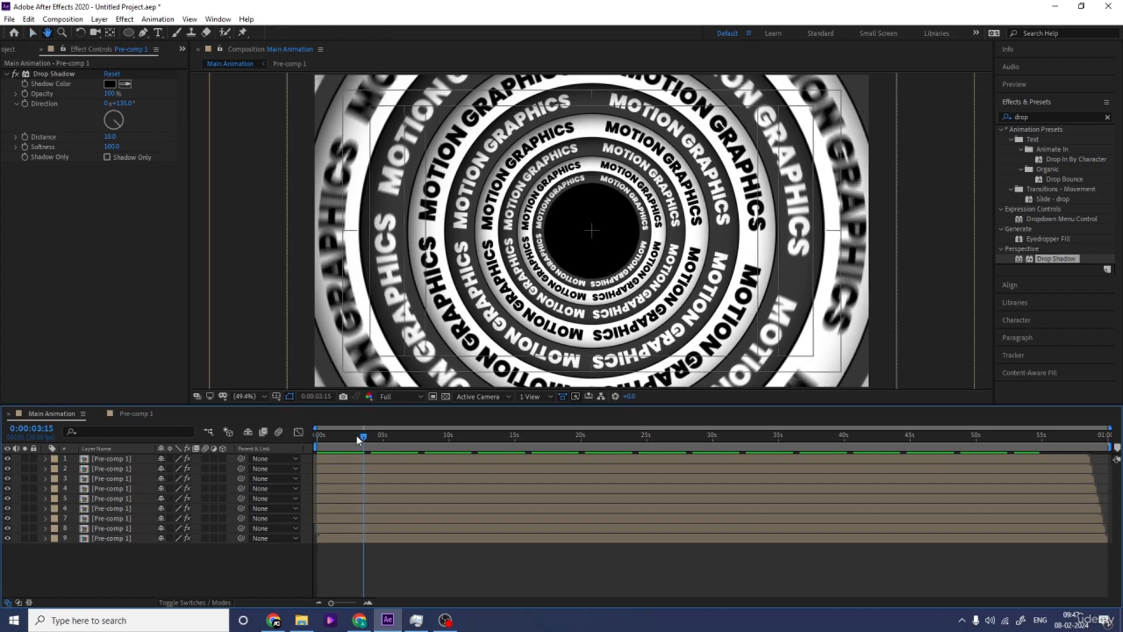
pyautogui.press('space')
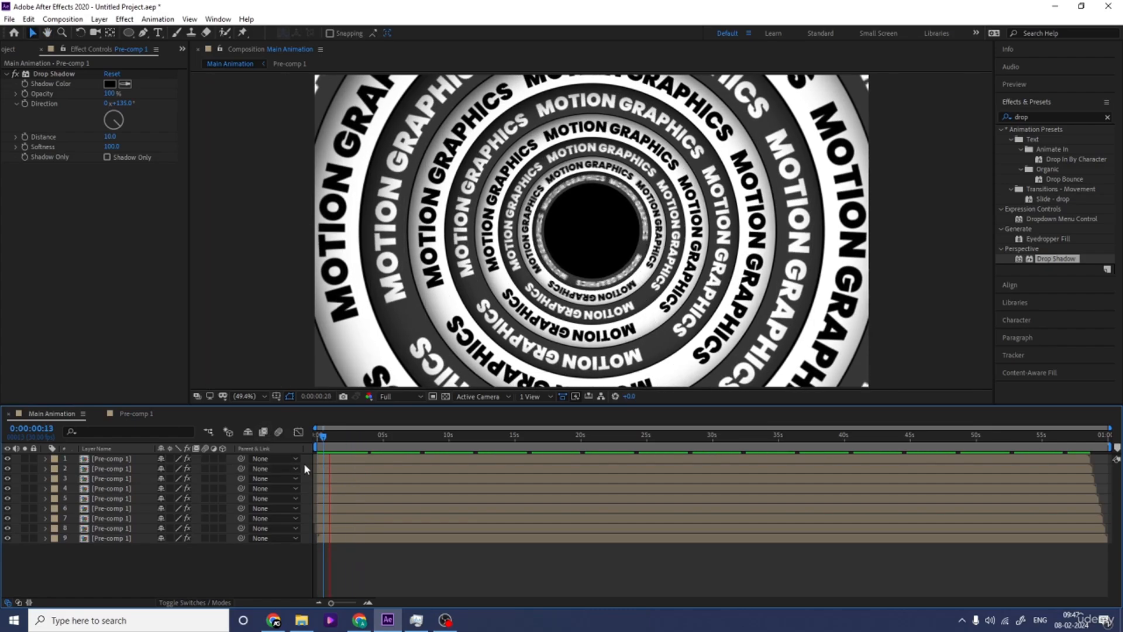
pyautogui.press('space')
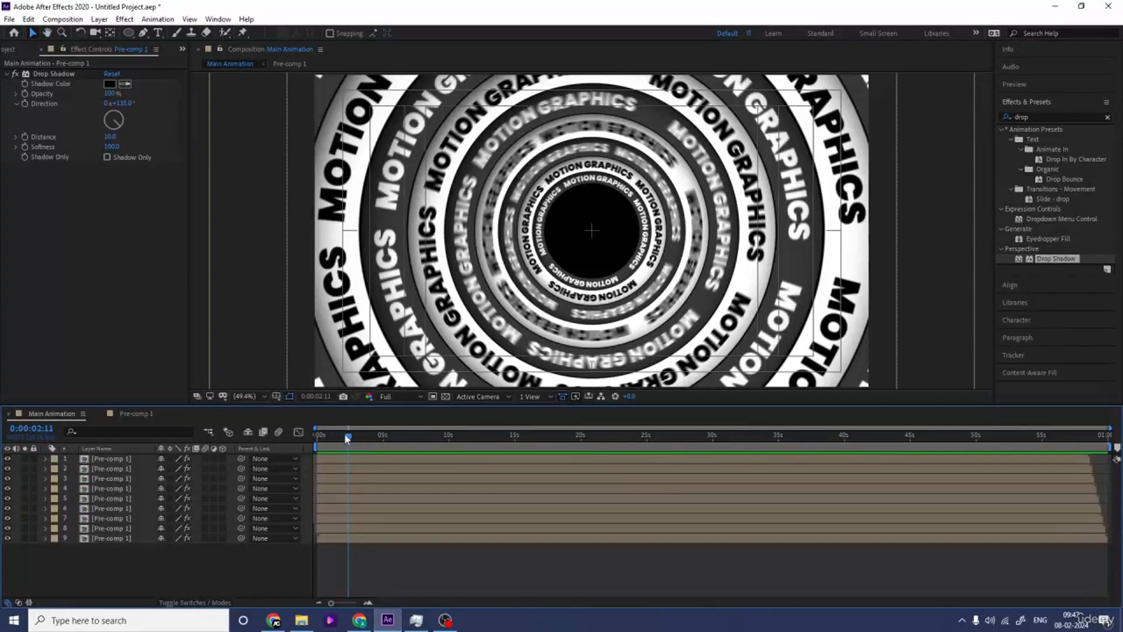
# Step: Try time-reversing layers 2, 4, 6 and 8
pyautogui.click(107, 471)
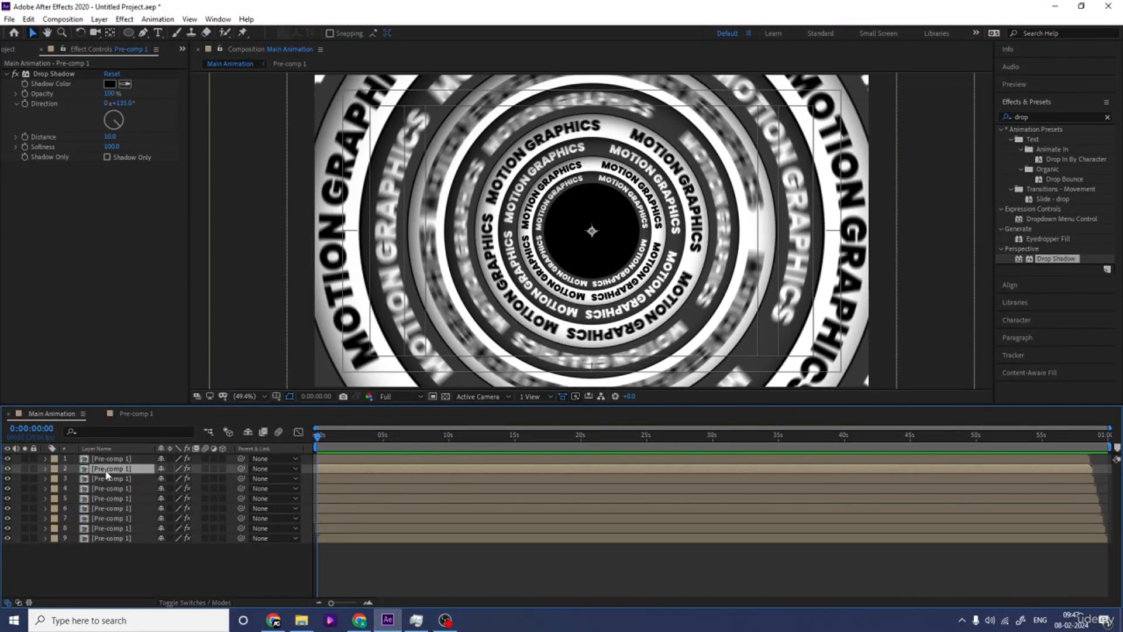
pyautogui.keyDown('ctrl'); pyautogui.click(105, 489); pyautogui.keyUp('ctrl')
pyautogui.keyDown('ctrl'); pyautogui.click(105, 508); pyautogui.keyUp('ctrl')
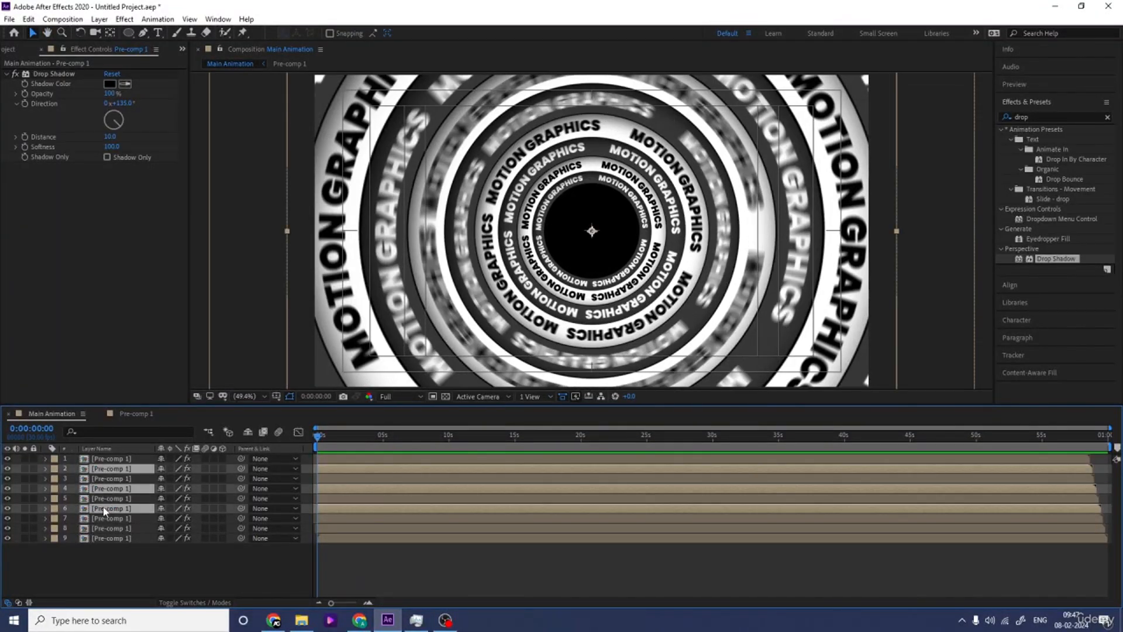
pyautogui.keyDown('ctrl'); pyautogui.click(112, 526); pyautogui.keyUp('ctrl')
pyautogui.rightClick(112, 526)
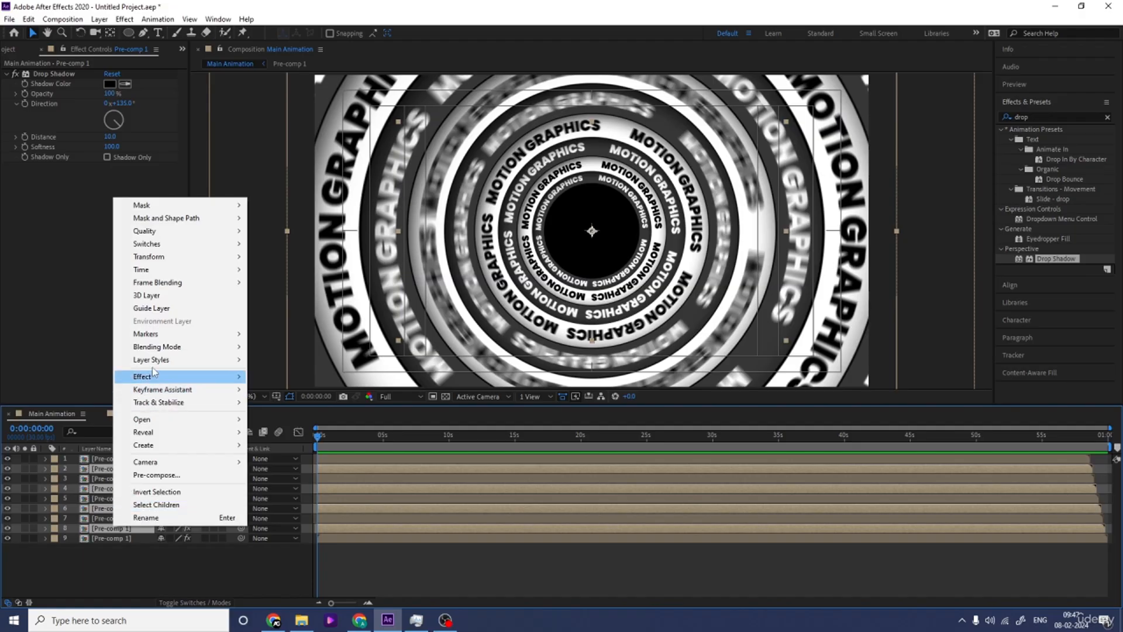
pyautogui.moveTo(234, 269)
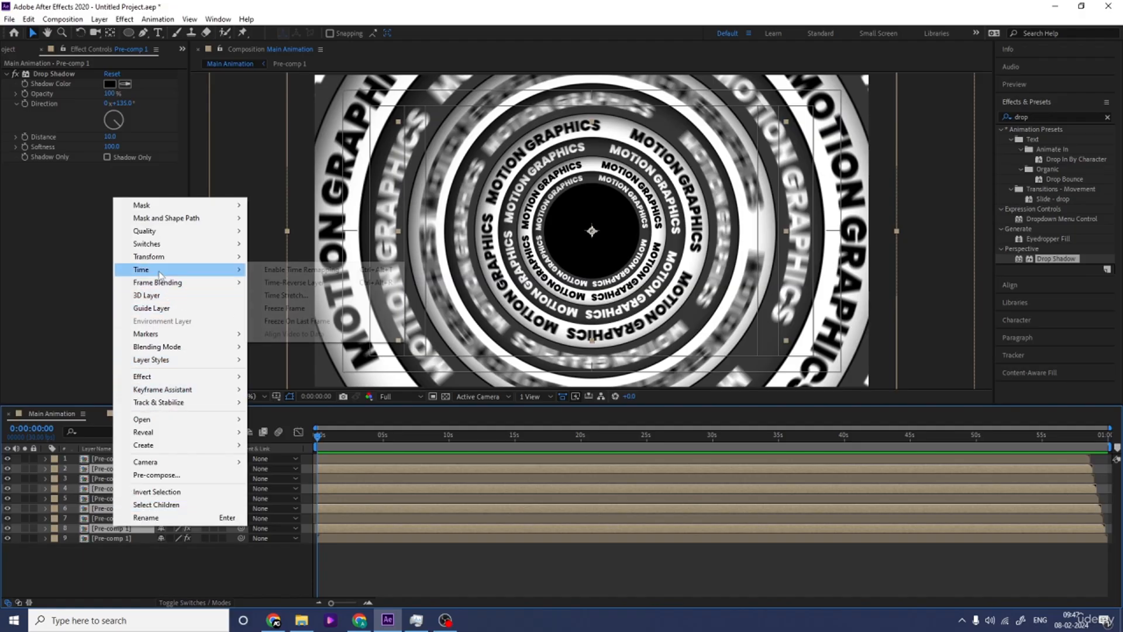
pyautogui.click(307, 285)
# Step: Preview the reversed layers with the preview resolution lowered to Quarter
pyautogui.press('space')
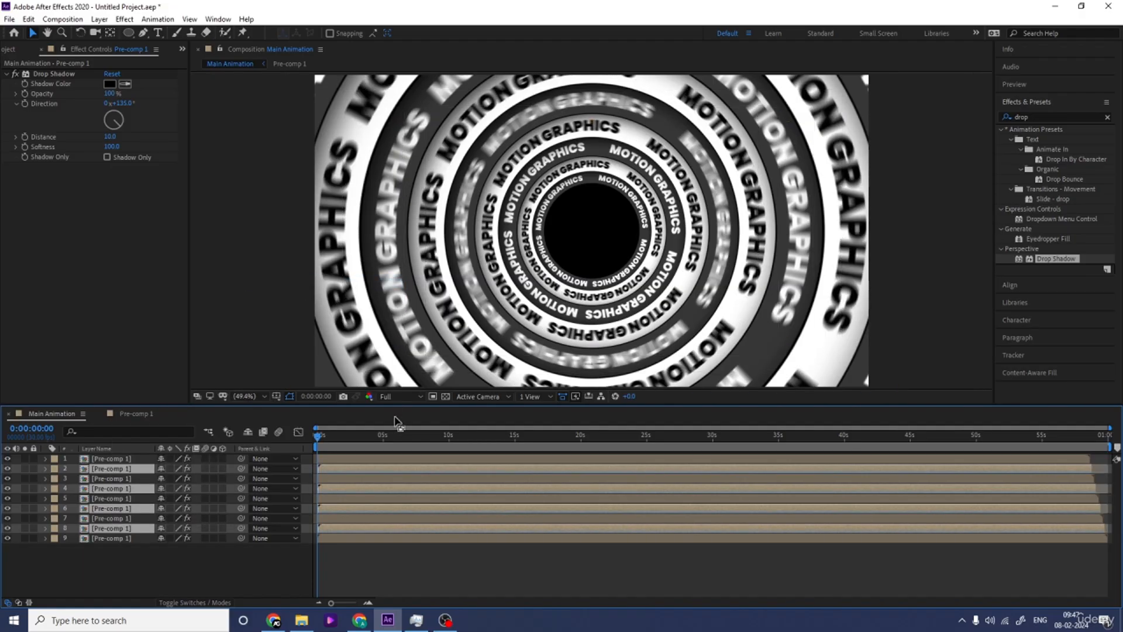
pyautogui.click(393, 396)
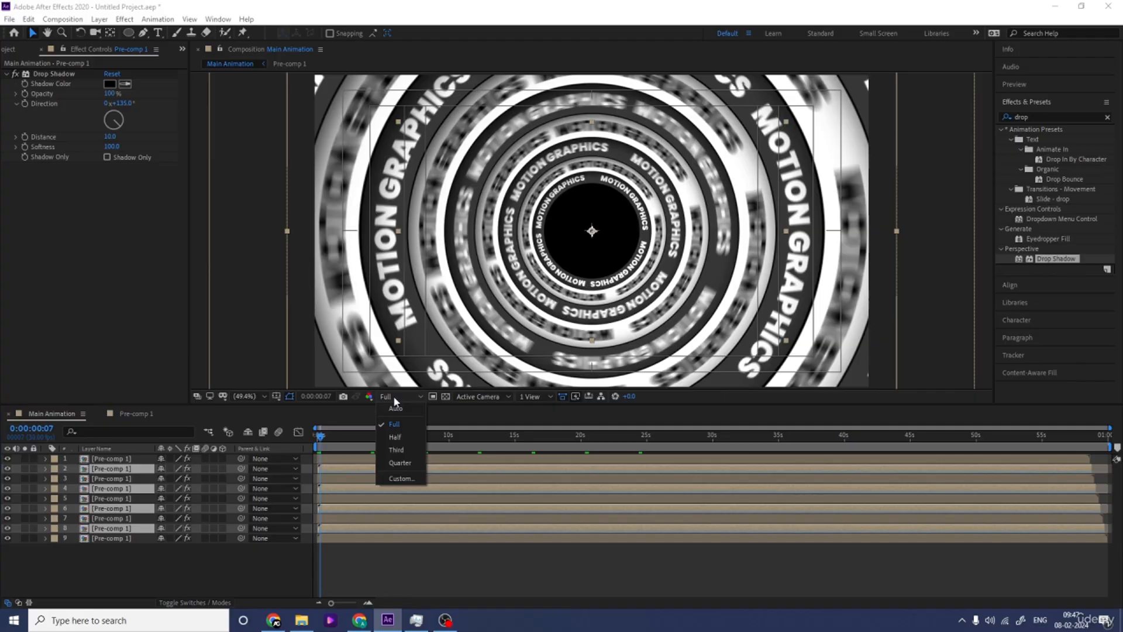
pyautogui.click(401, 462)
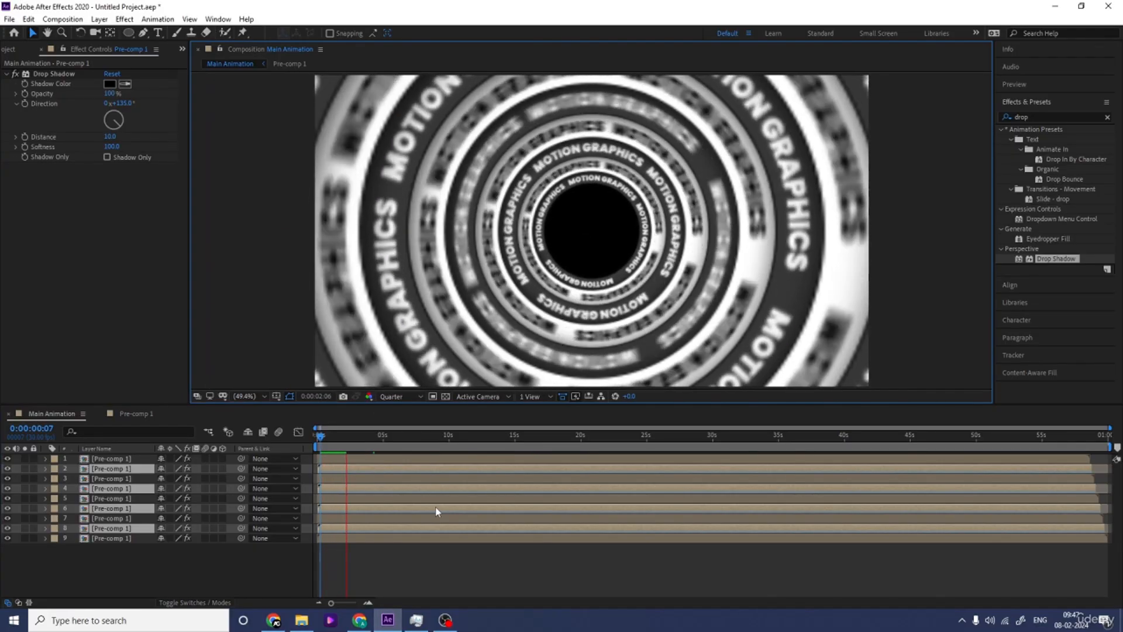
pyautogui.press('space')
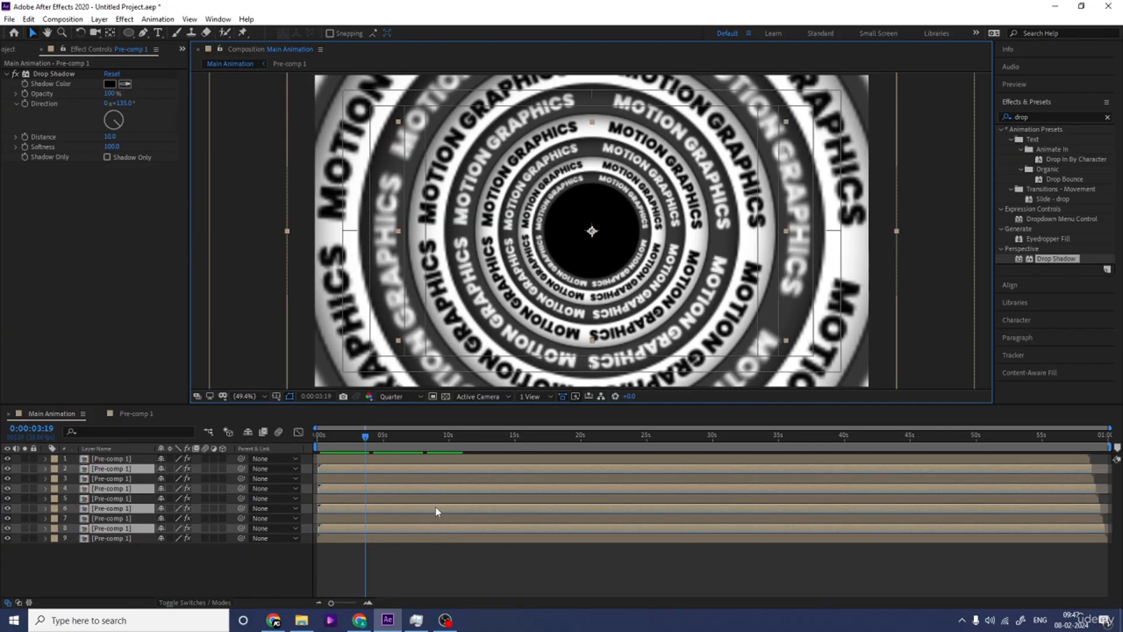
# Step: Undo the time reversal of the alternate layers, restore Full preview resolution and preview the animation
pyautogui.press('space')
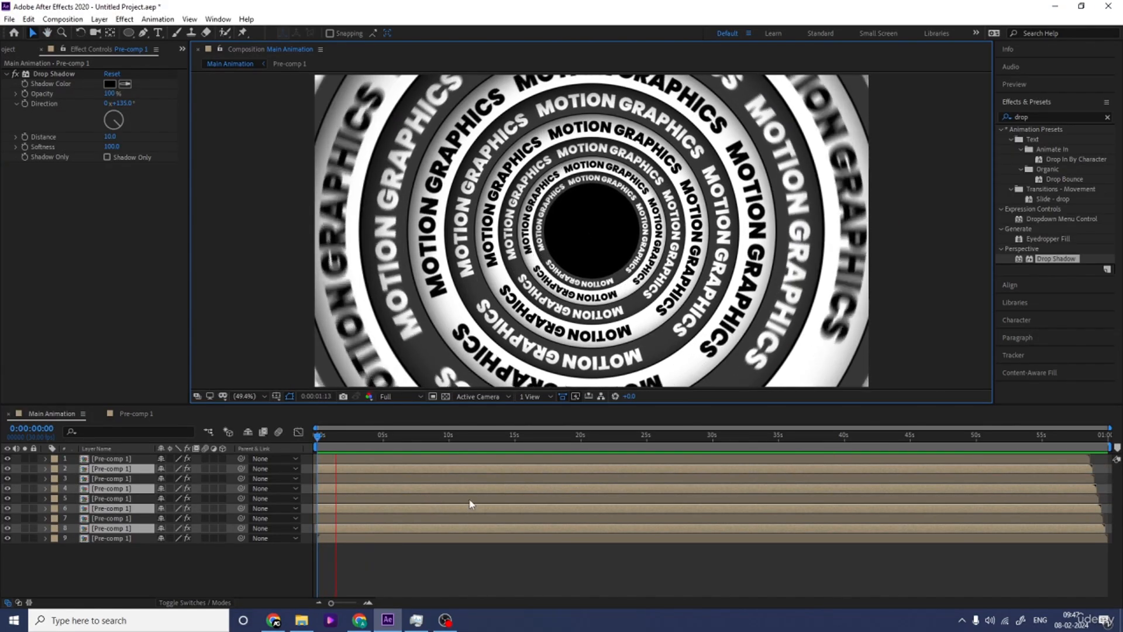
pyautogui.press('space')
pyautogui.press('Home')
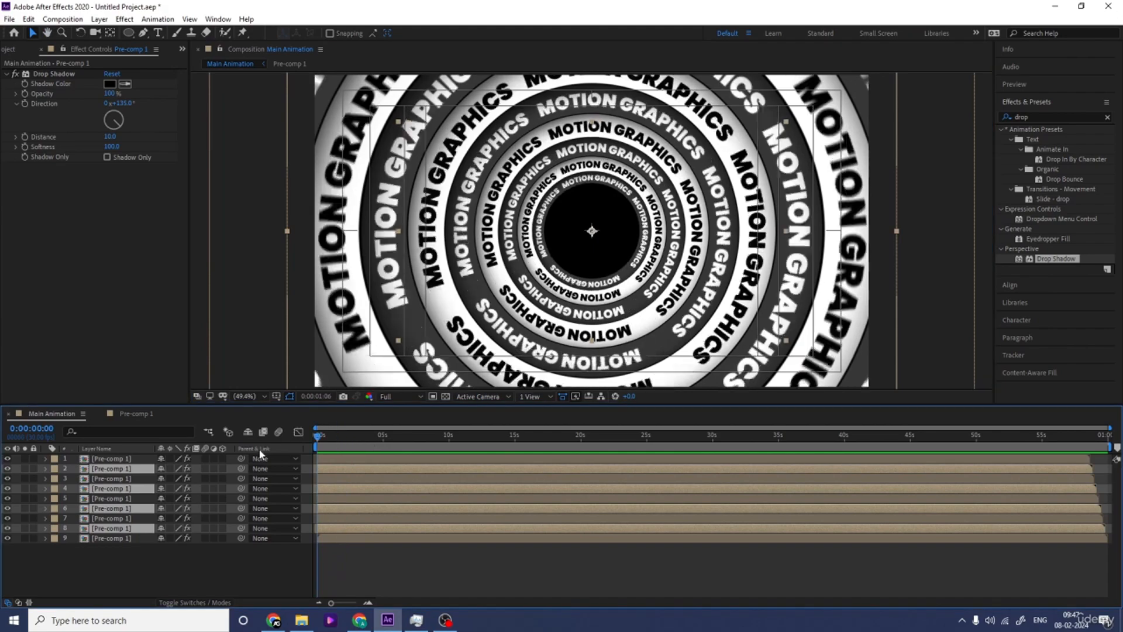
# Step: Open Pre-comp 1 and move the playhead to the last Rotation keyframe of the ring shape layer at 0:00:04:02
pyautogui.click(114, 551)
pyautogui.doubleClick(96, 538)
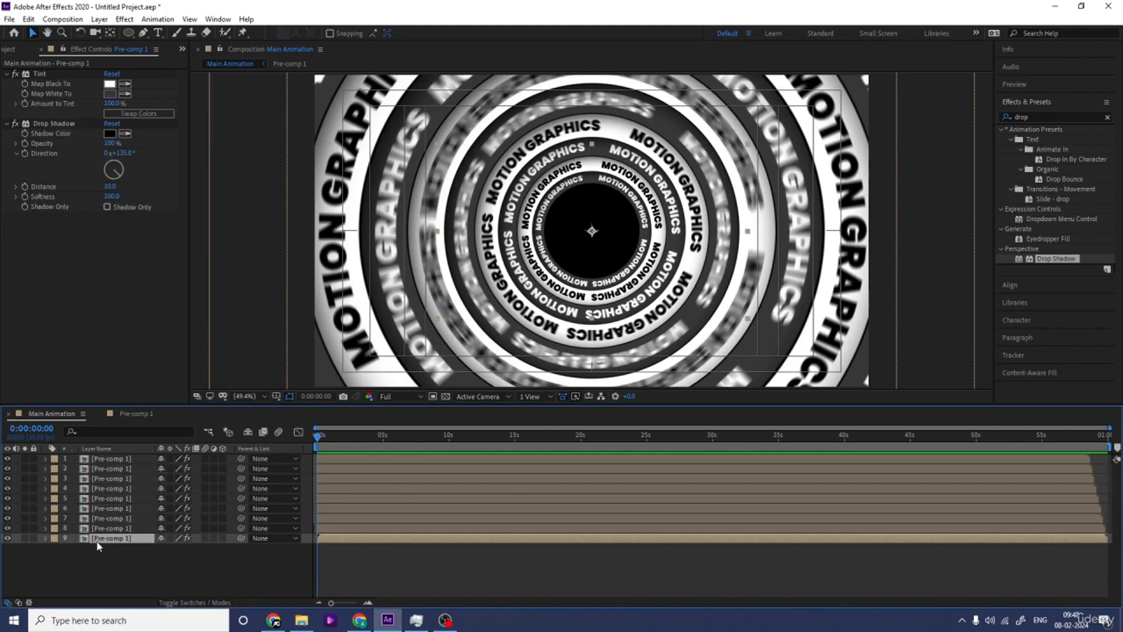
pyautogui.click(544, 528)
pyautogui.click(533, 447)
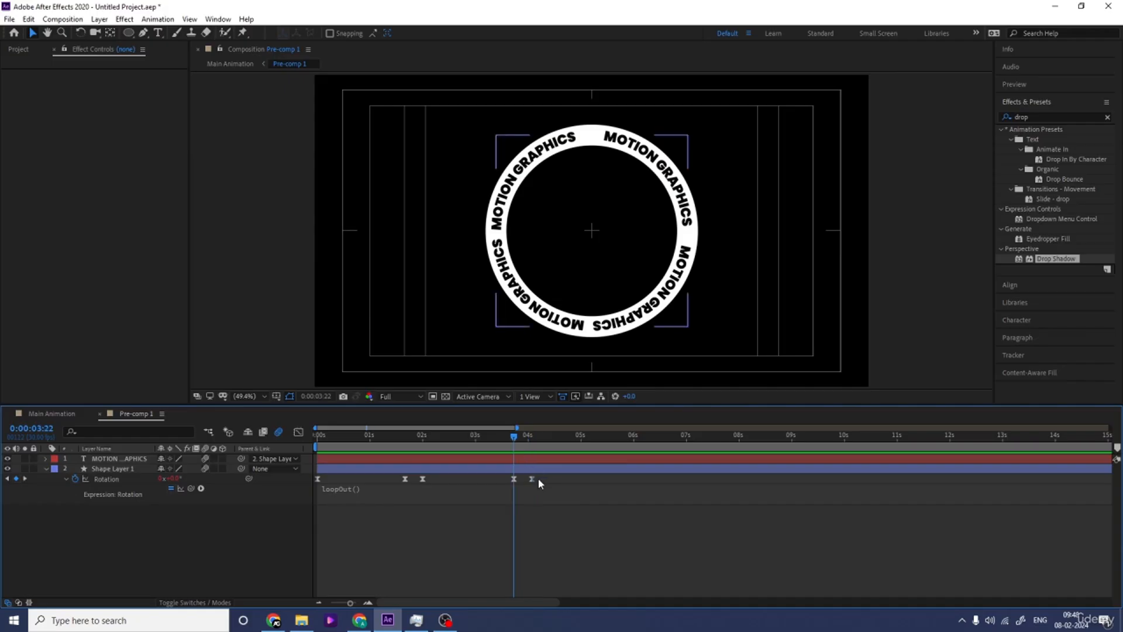
pyautogui.press('k')
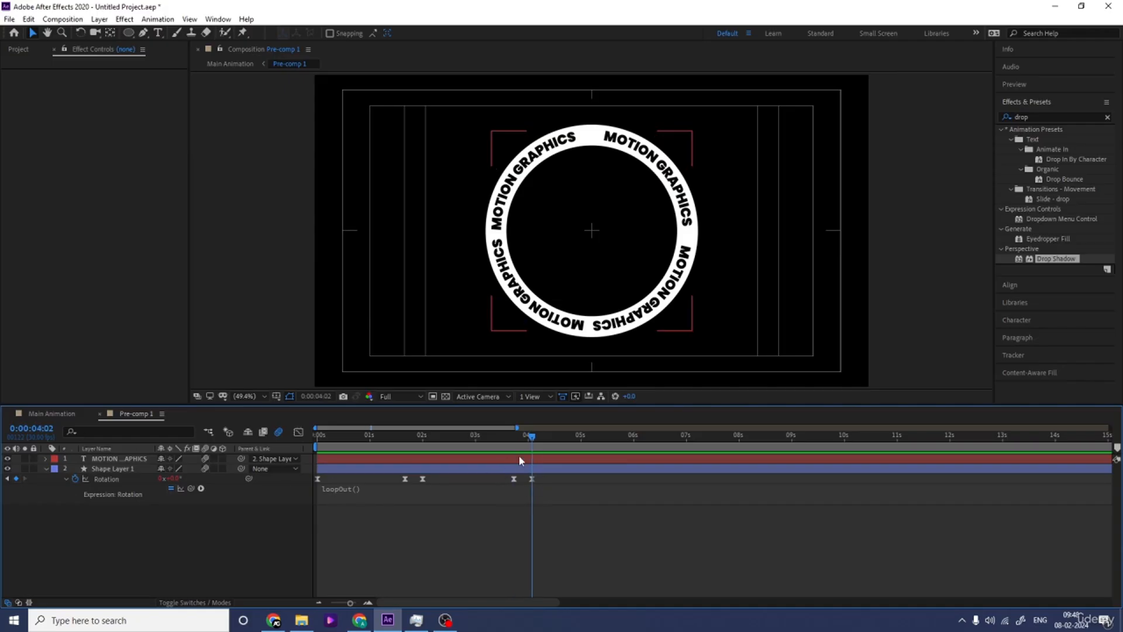
# Step: End the Main Animation work area at 0:00:04:02 and preview the loop
pyautogui.click(53, 415)
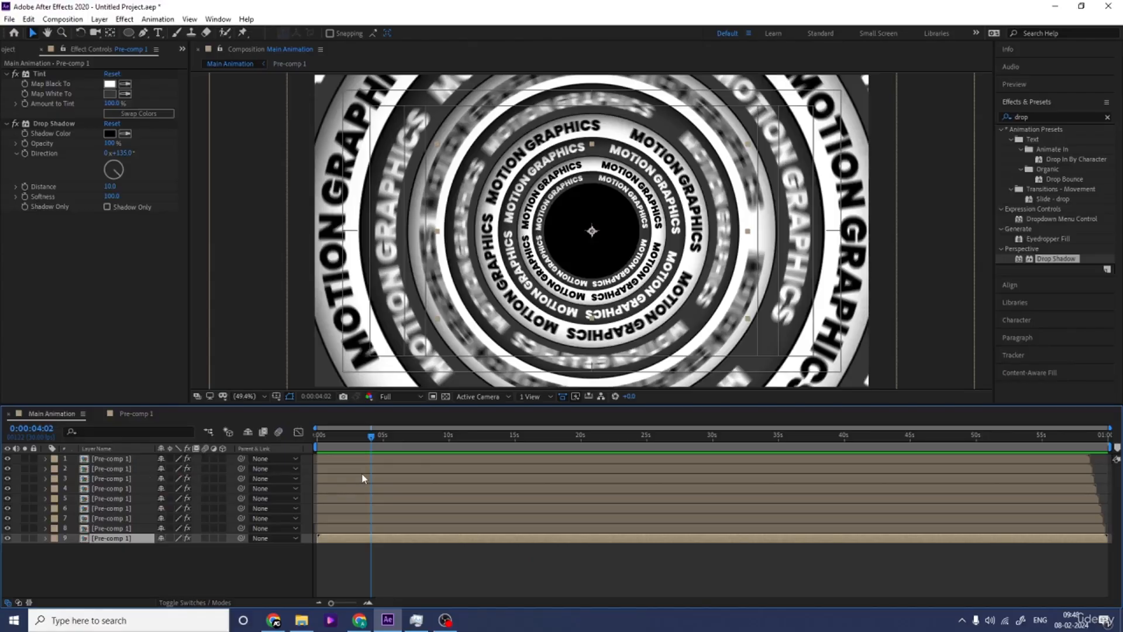
pyautogui.press('space')
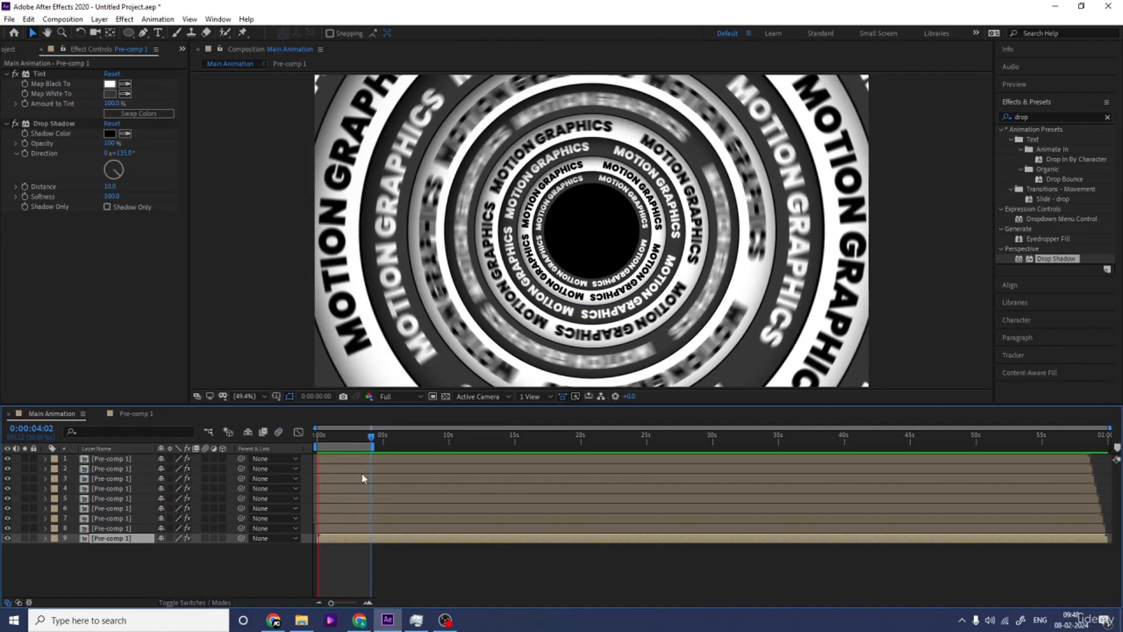
pyautogui.press('=')
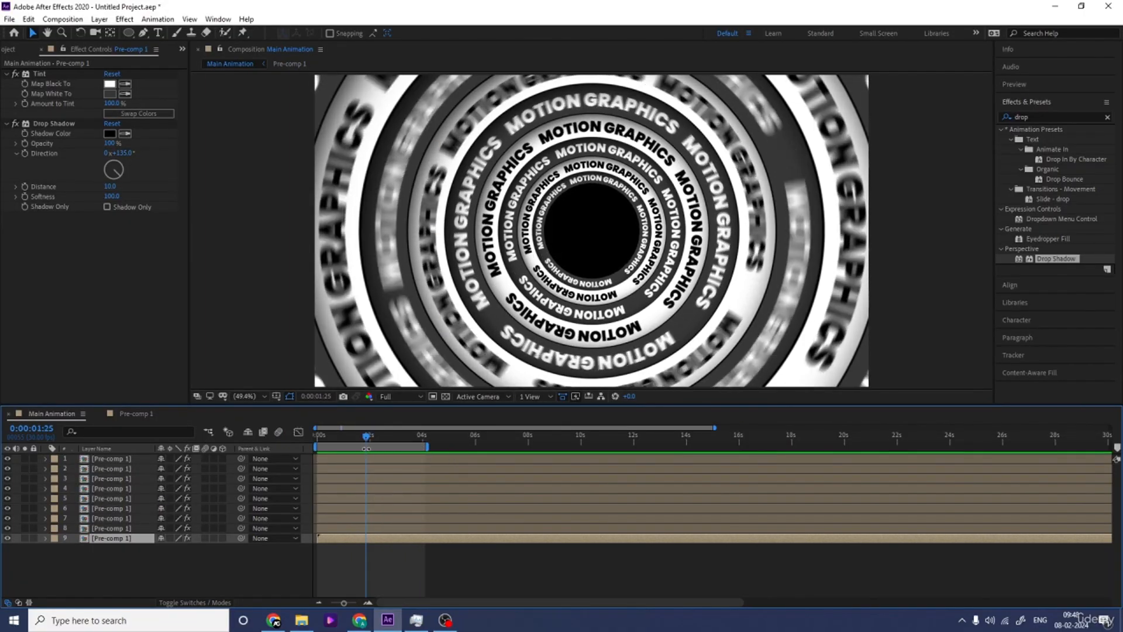
pyautogui.press('space')
# Step: Add a null object to Main Animation and place it at the top of the layer stack
pyautogui.rightClick(183, 584)
pyautogui.moveTo(295, 459)
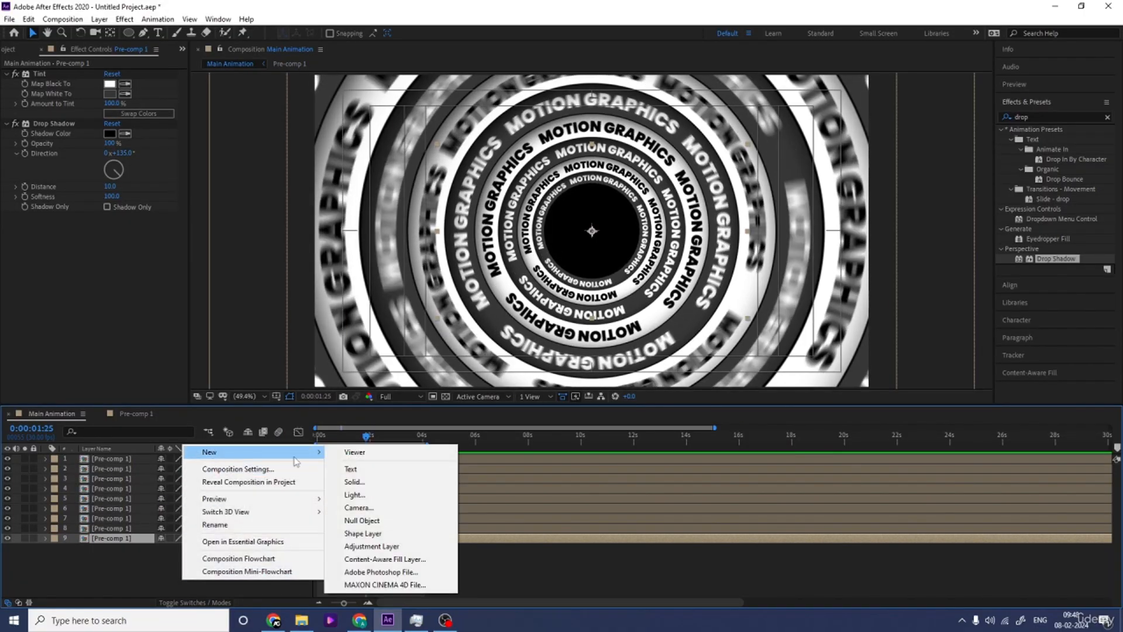
pyautogui.click(388, 525)
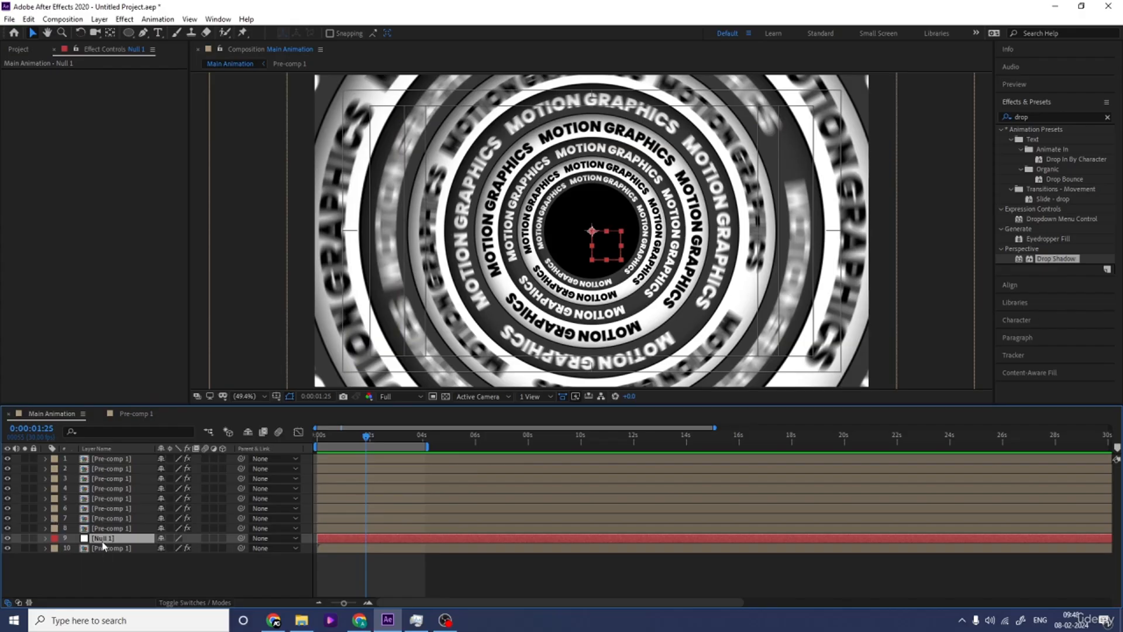
pyautogui.moveTo(113, 470); pyautogui.dragTo(111, 461)
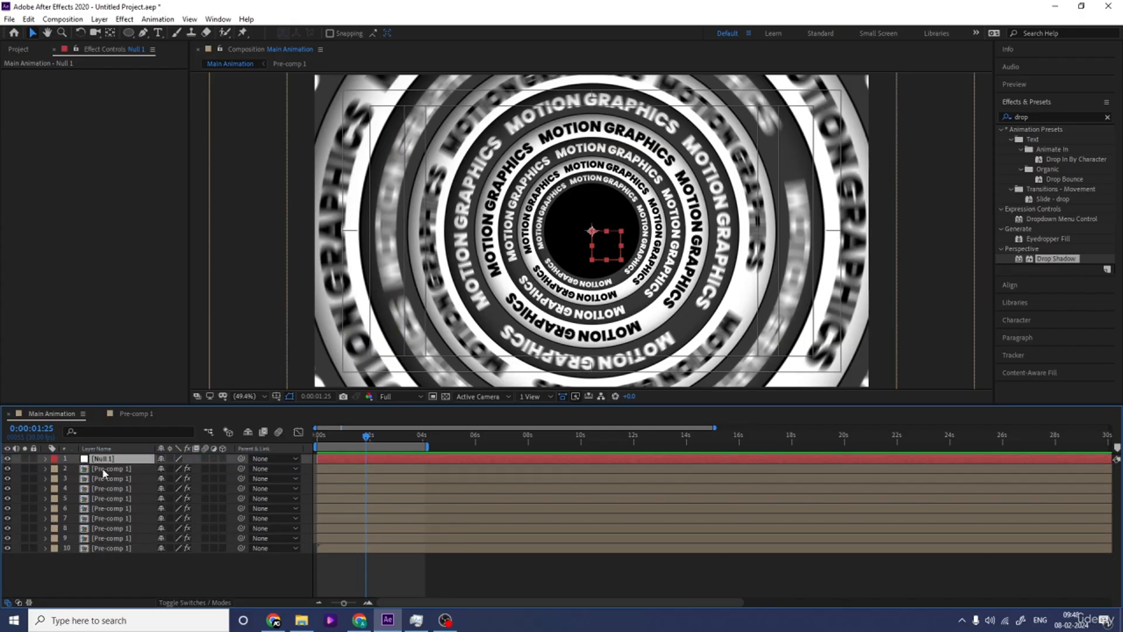
# Step: Parent all nine Pre-comp 1 layers to Null 1
pyautogui.click(105, 473)
pyautogui.keyDown('shift'); pyautogui.click(108, 548); pyautogui.keyUp('shift')
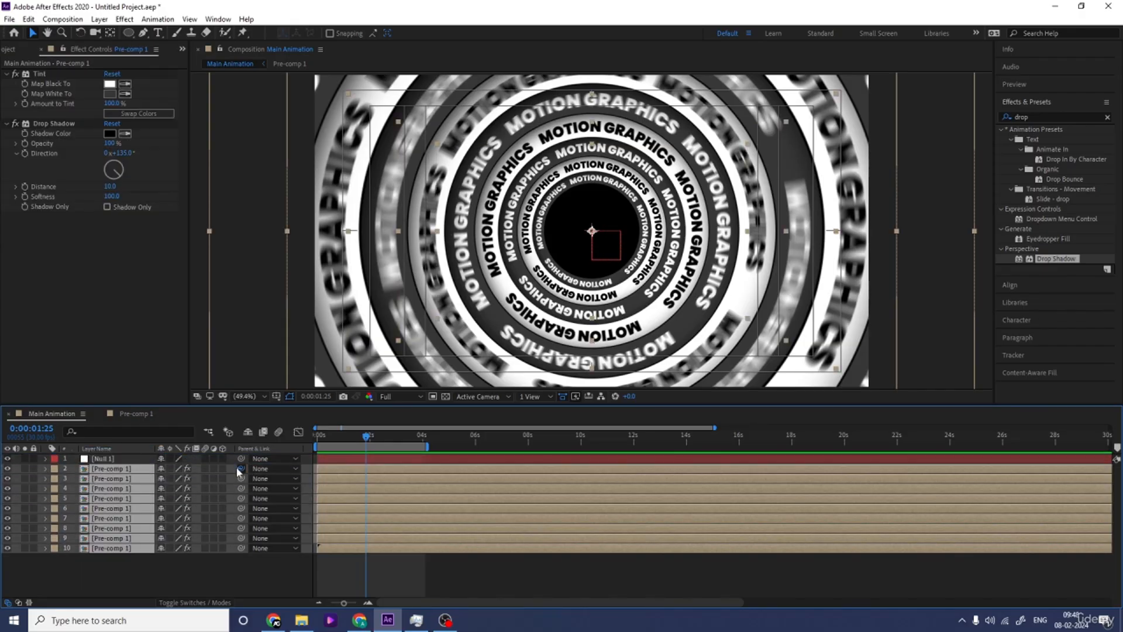
pyautogui.moveTo(127, 467); pyautogui.dragTo(126, 467)
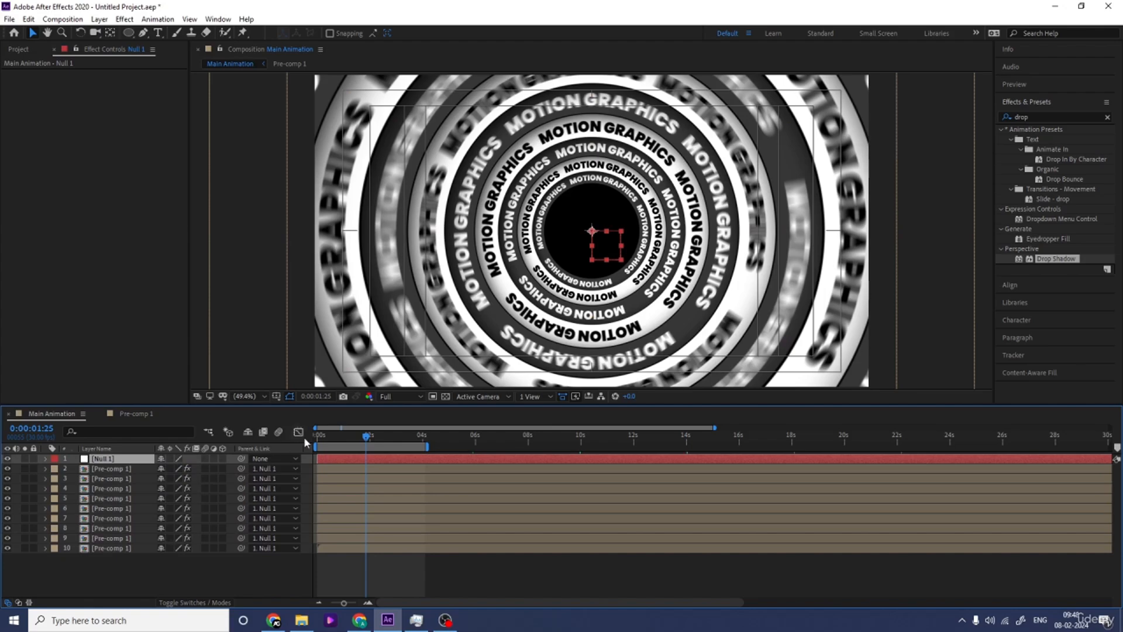
# Step: Keyframe Null 1's Rotation from 0° at the start to one full turn at 0:00:04:03
pyautogui.press('Home')
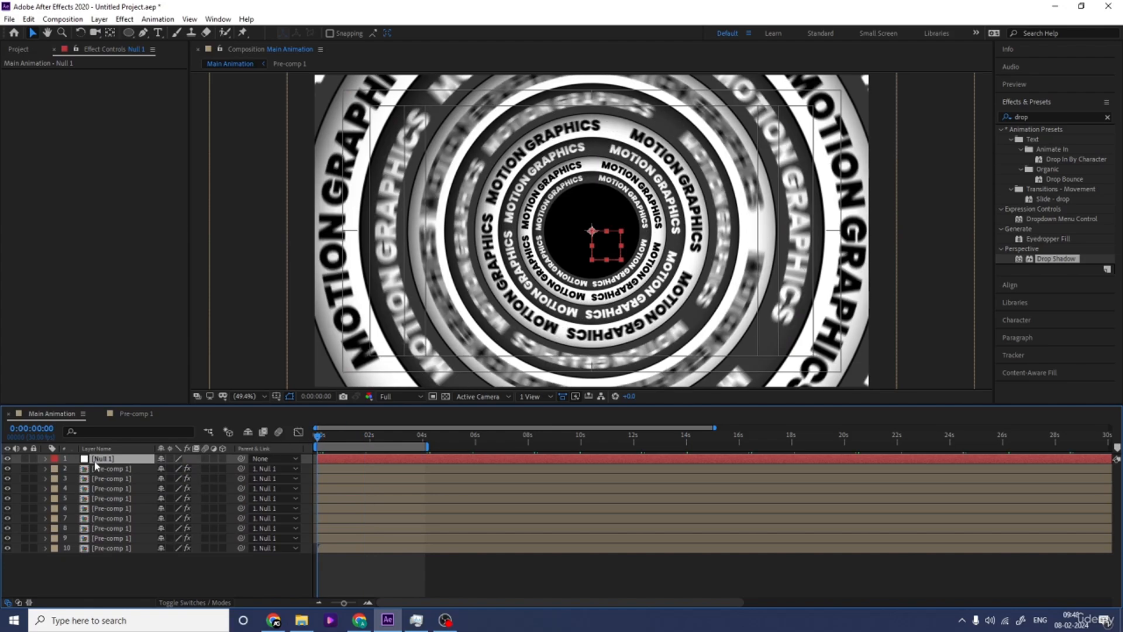
pyautogui.press('r')
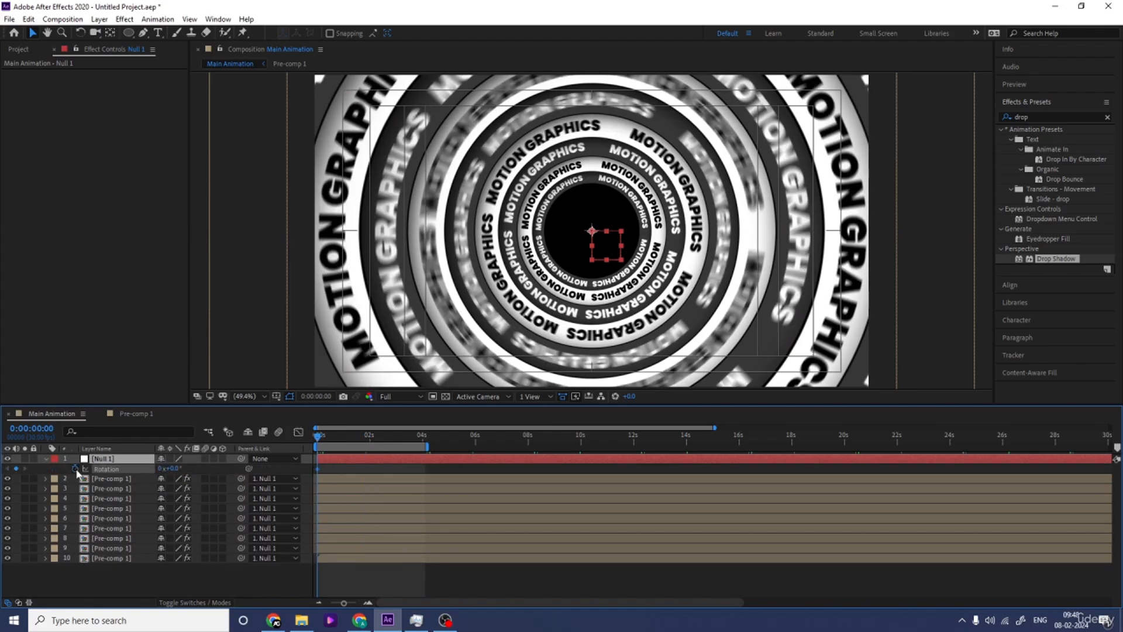
pyautogui.press('=')
pyautogui.press('=')
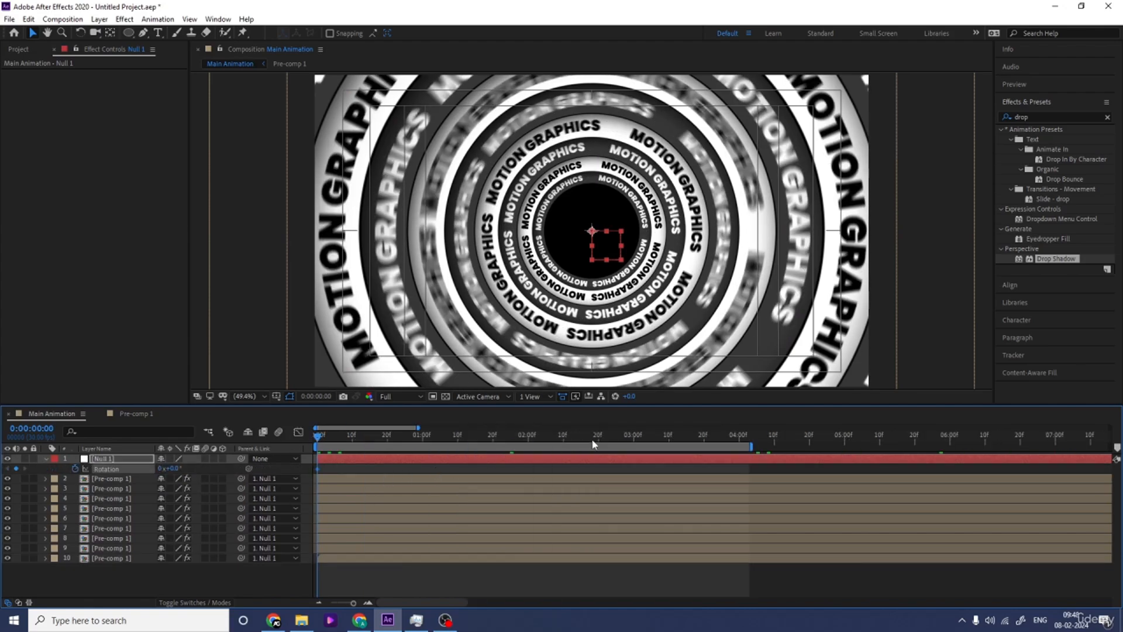
pyautogui.moveTo(738, 437); pyautogui.dragTo(749, 436)
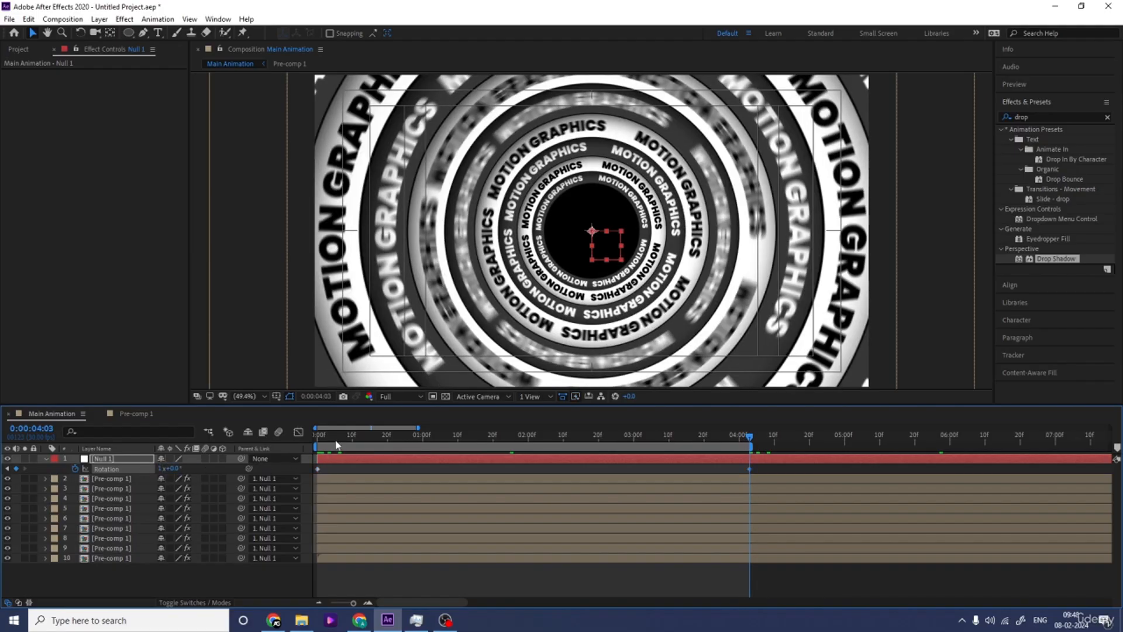
# Step: Preview the rings with the null's added rotation
pyautogui.press('Home')
pyautogui.press('space')
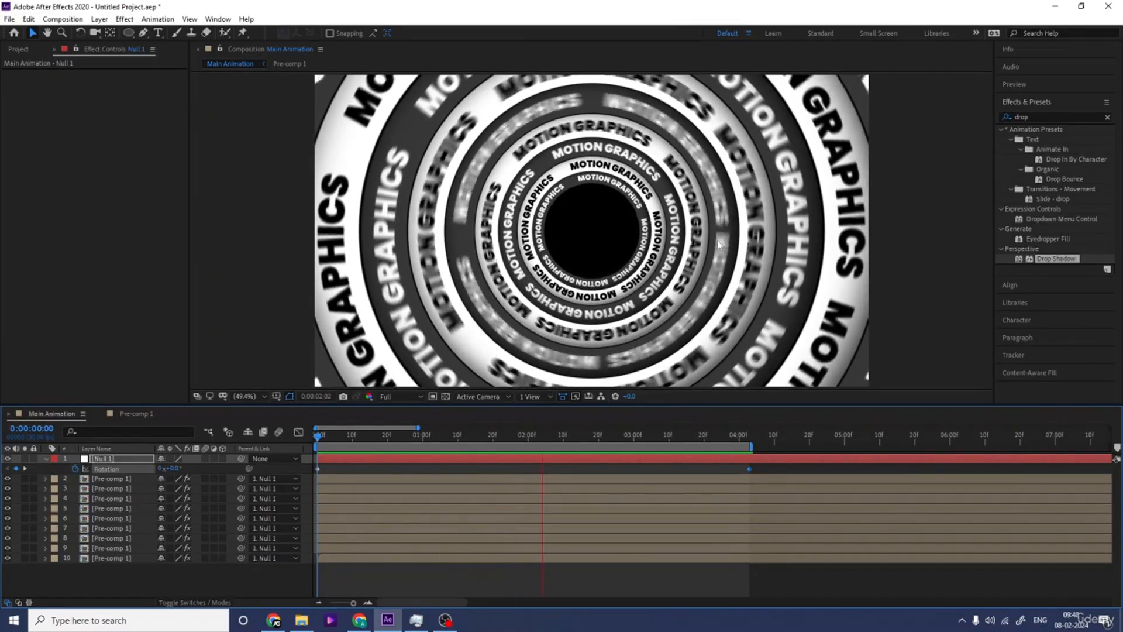
pyautogui.press('space')
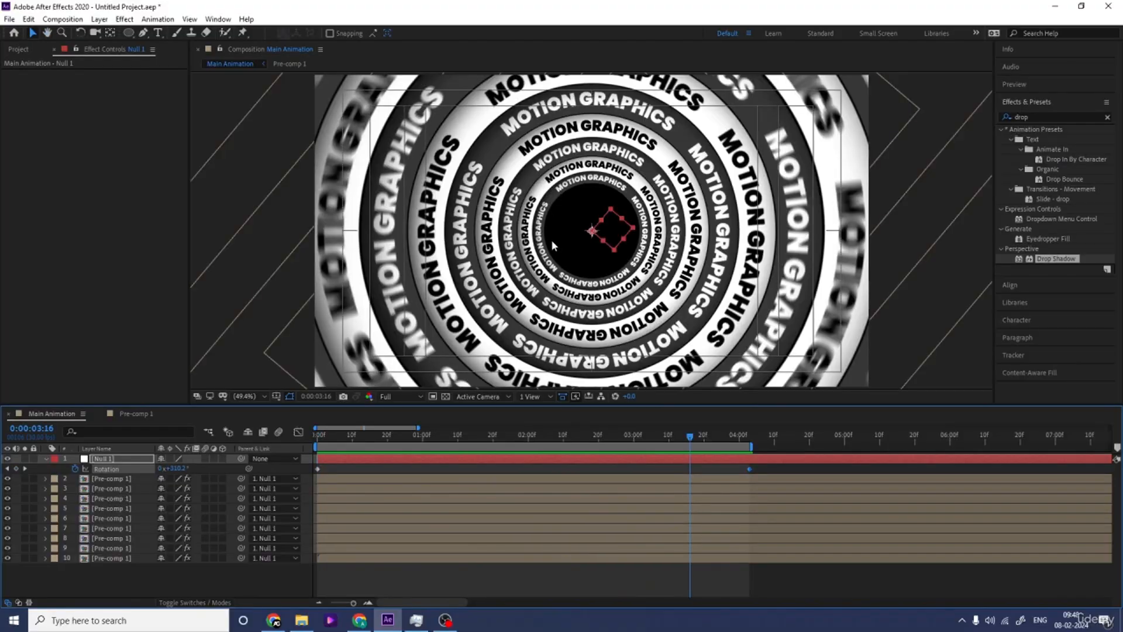
pyautogui.press('space')
pyautogui.press('space')
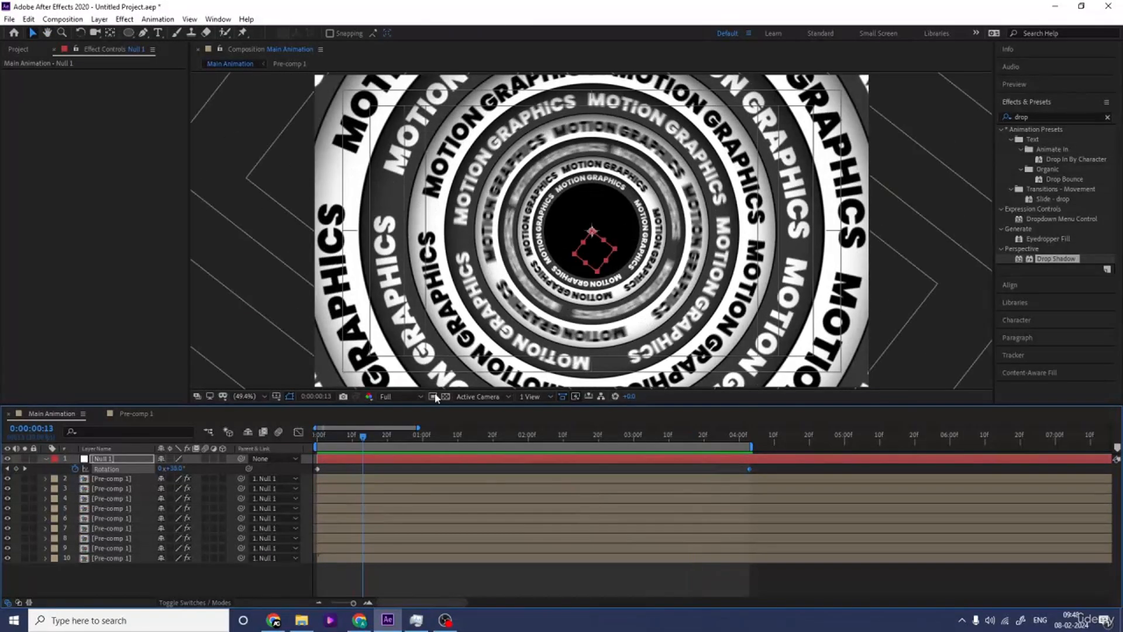
# Step: Remove Null 1 with its rotation from Main Animation and preview the rings from the start
pyautogui.click(339, 457)
pyautogui.moveTo(338, 438); pyautogui.dragTo(231, 450)
pyautogui.press('Delete')
pyautogui.press('space')
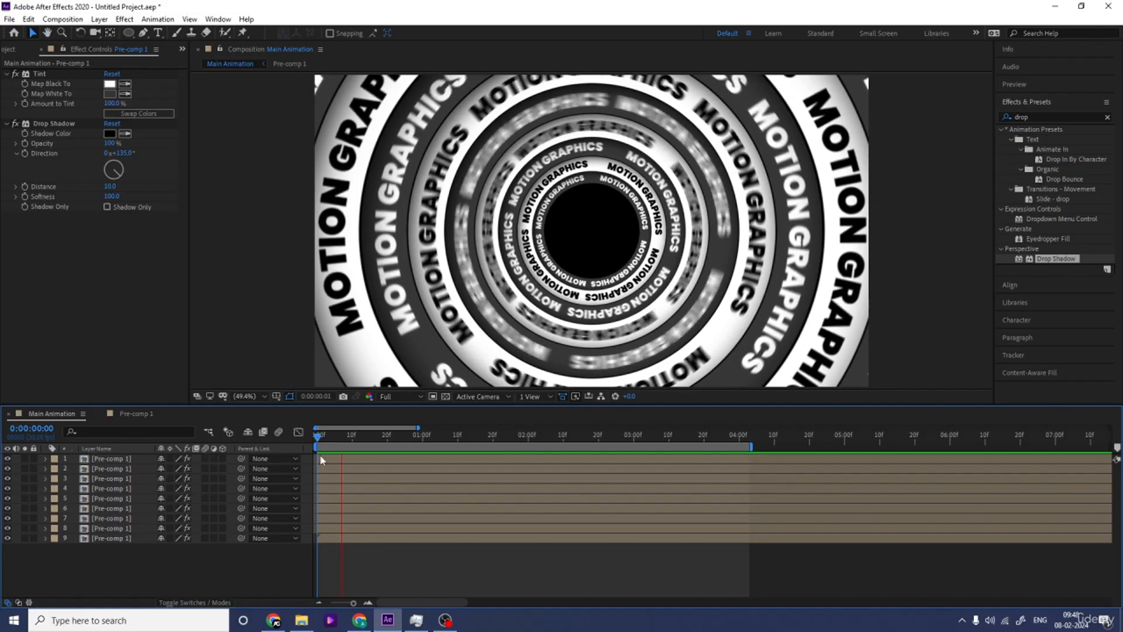